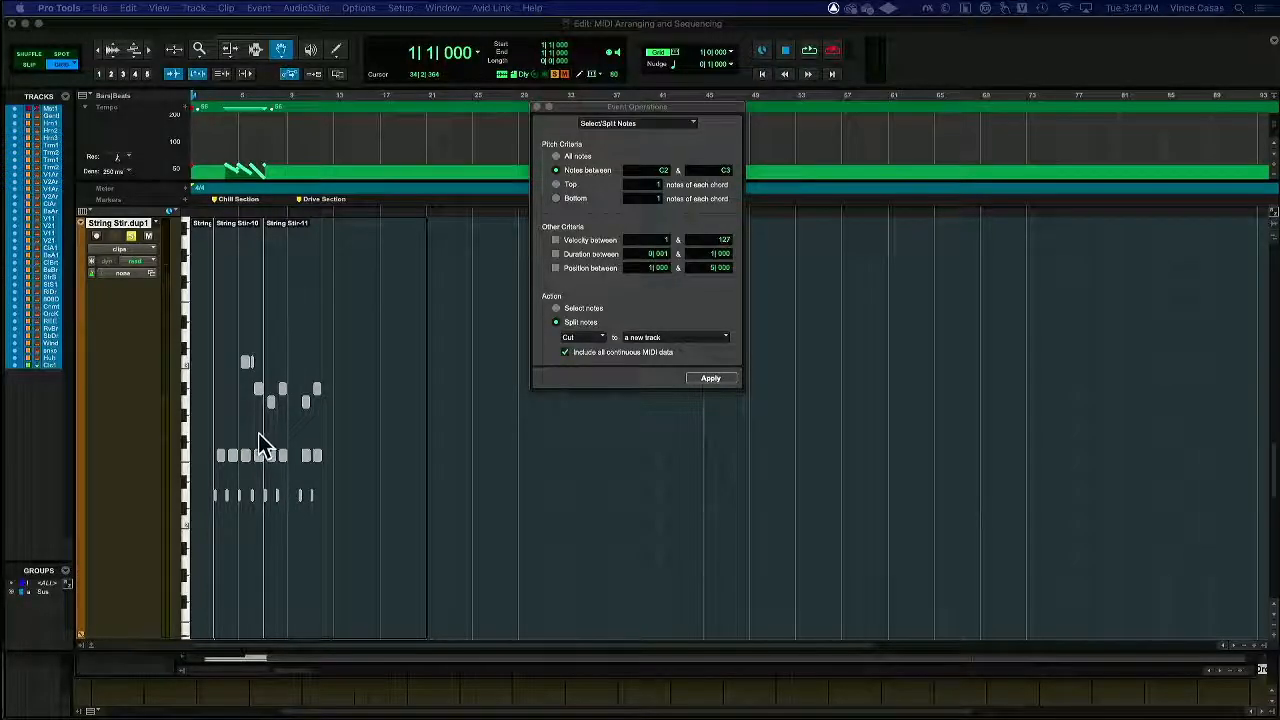
Close the Event Operations window and solo the String Stir track instead of String Stir.dup1.
click(537, 107)
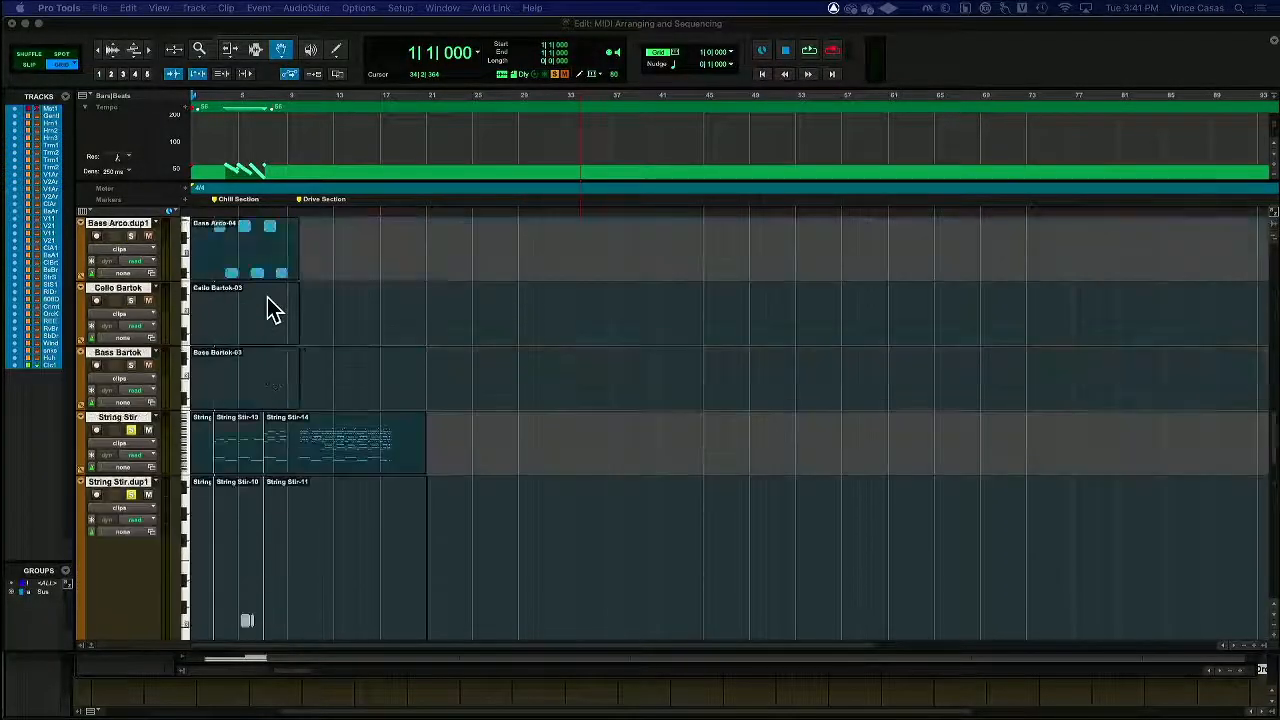
click(131, 496)
click(130, 431)
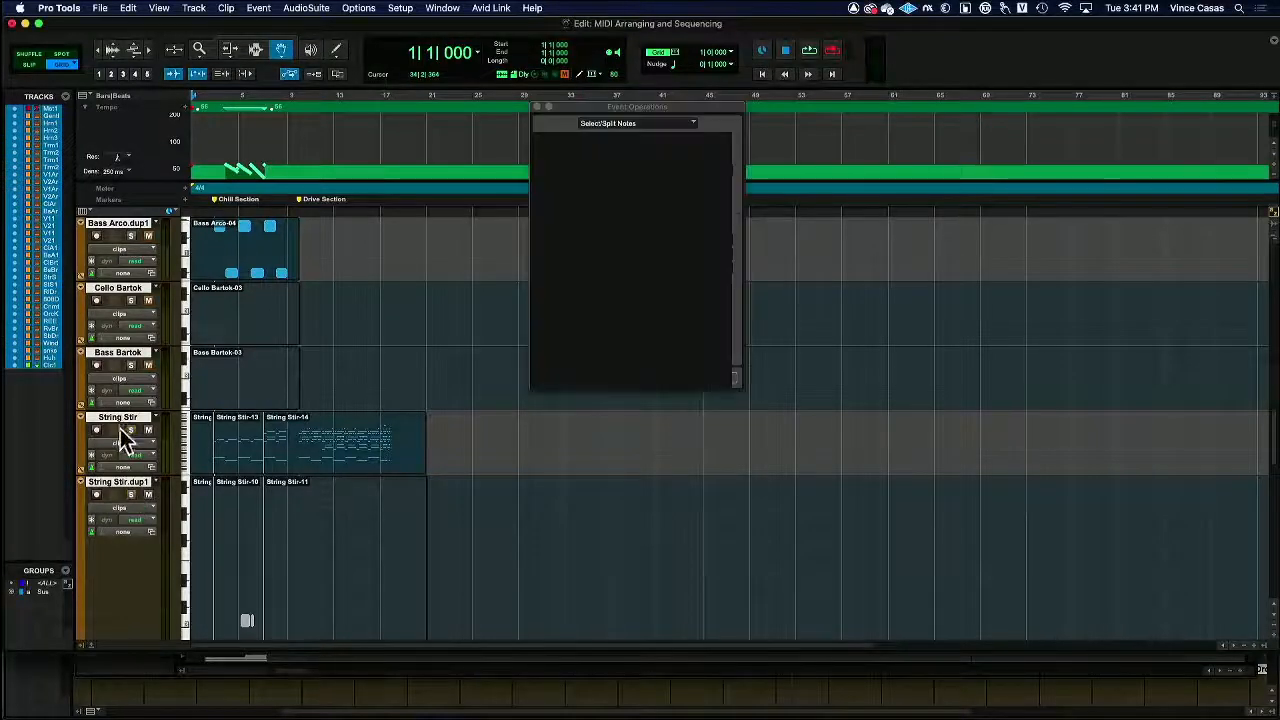
click(130, 431)
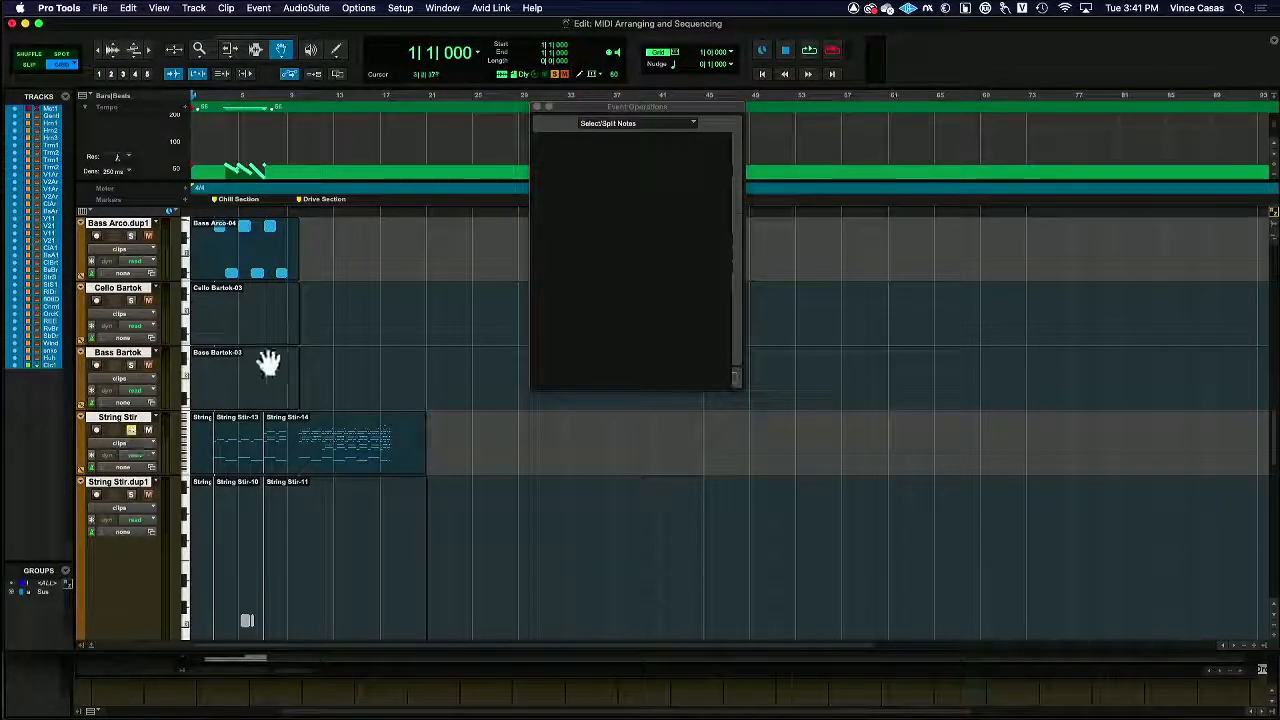
click(537, 106)
click(174, 49)
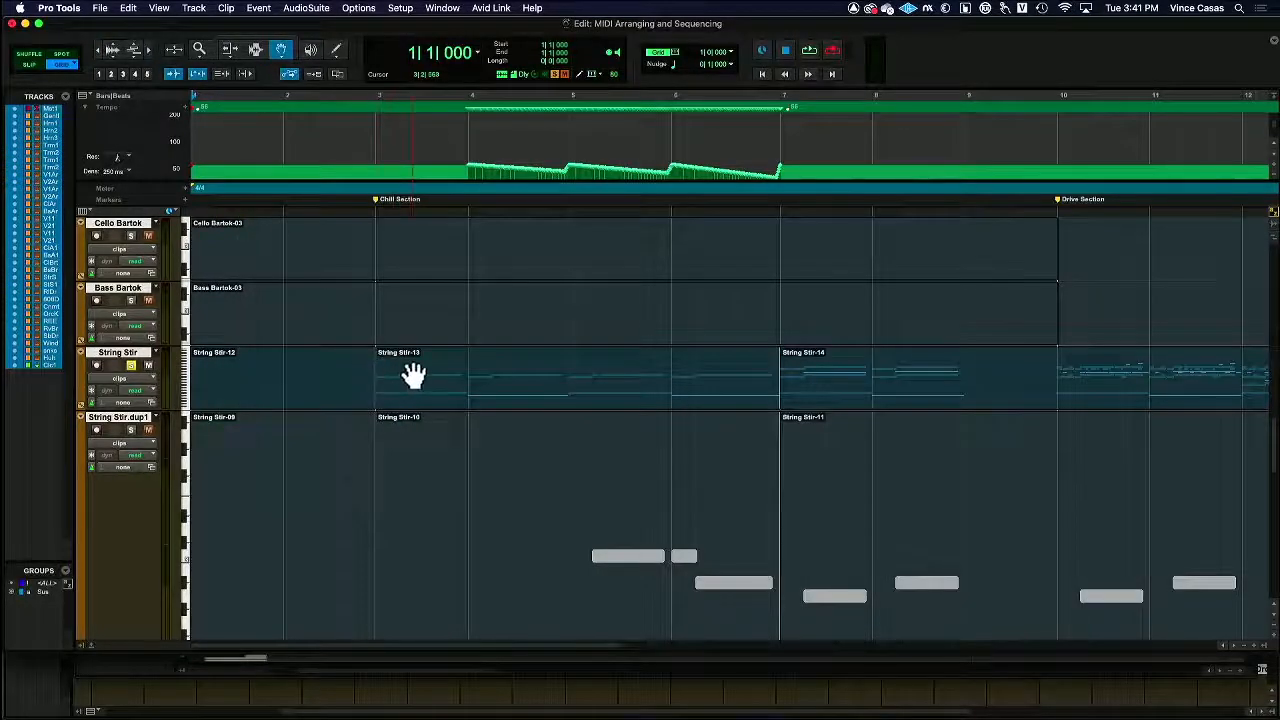
Play the String Stir clip starting at bar 3 and raise The Giant's instrument volume in its Kontakt plug-in.
click(413, 374)
key(super+equal)
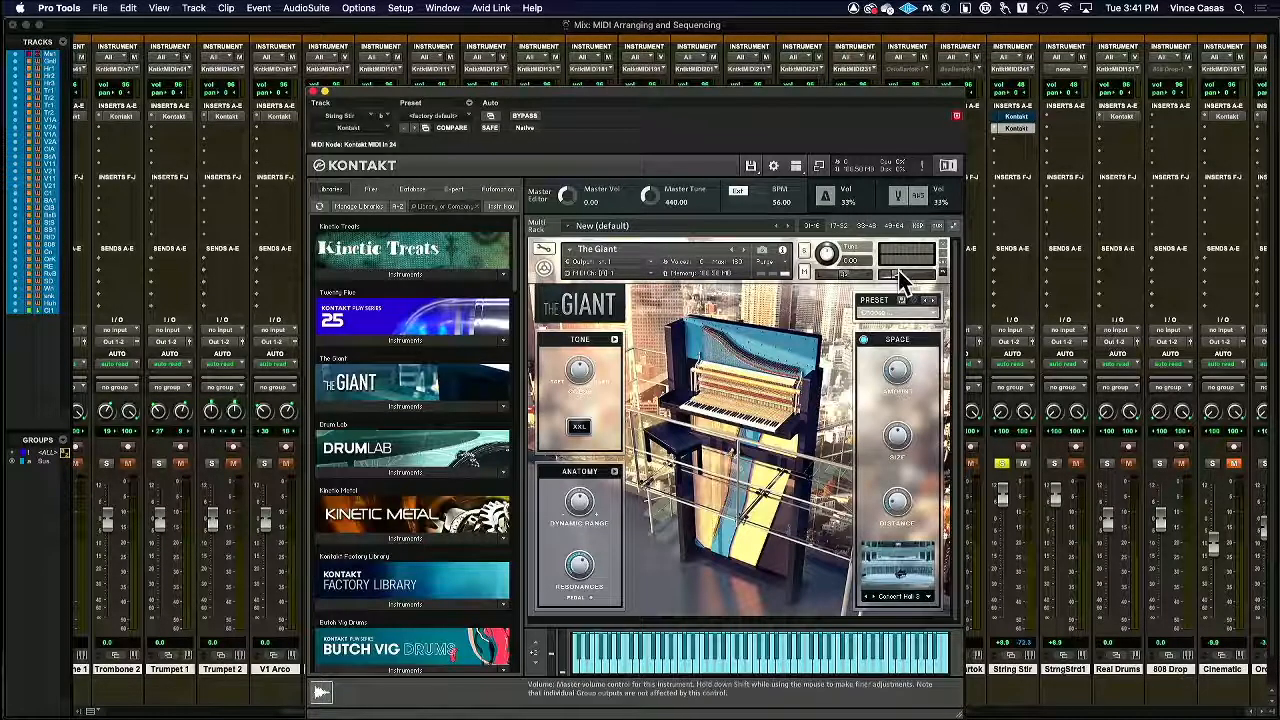
key(space)
drag(919, 275, 945, 287)
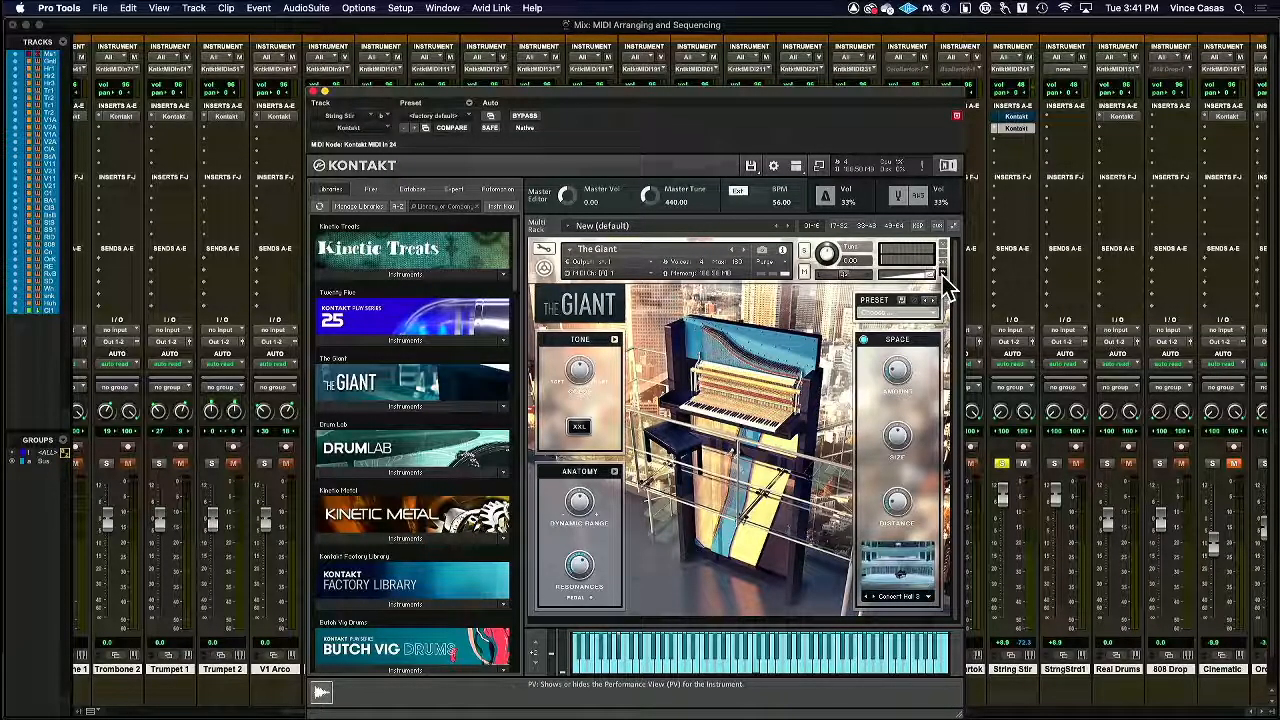
key(super+equal)
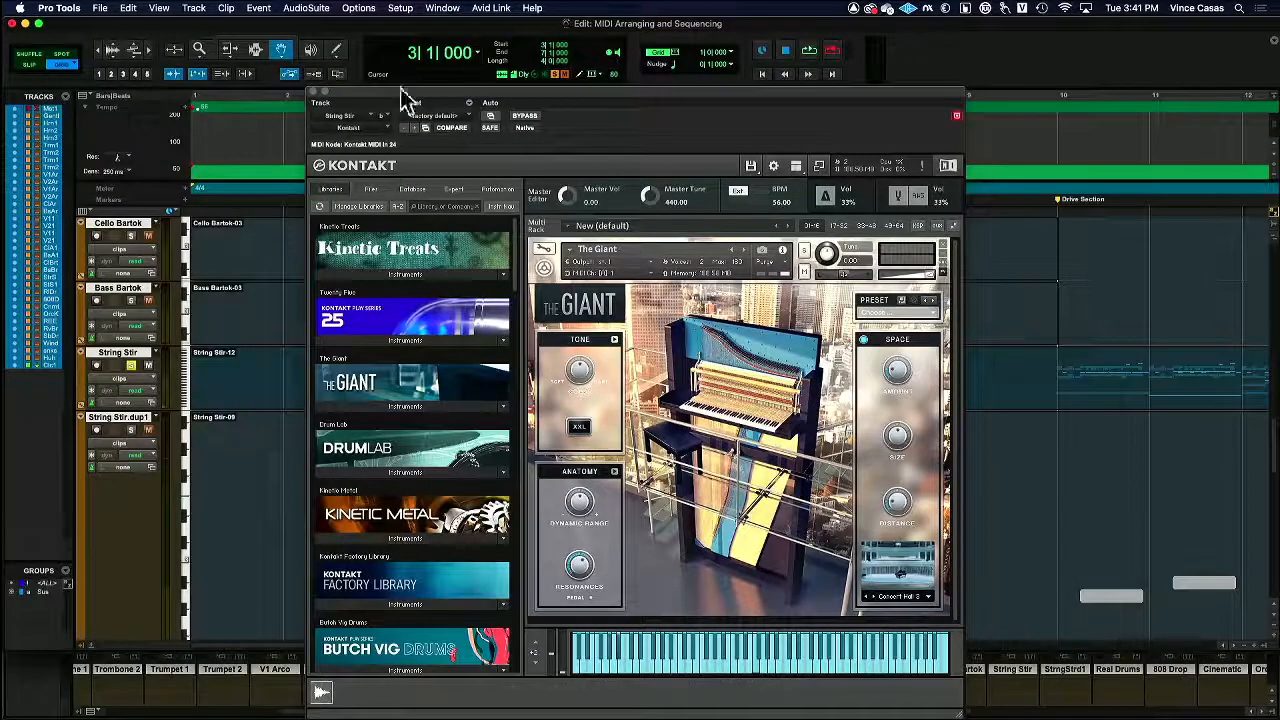
click(314, 93)
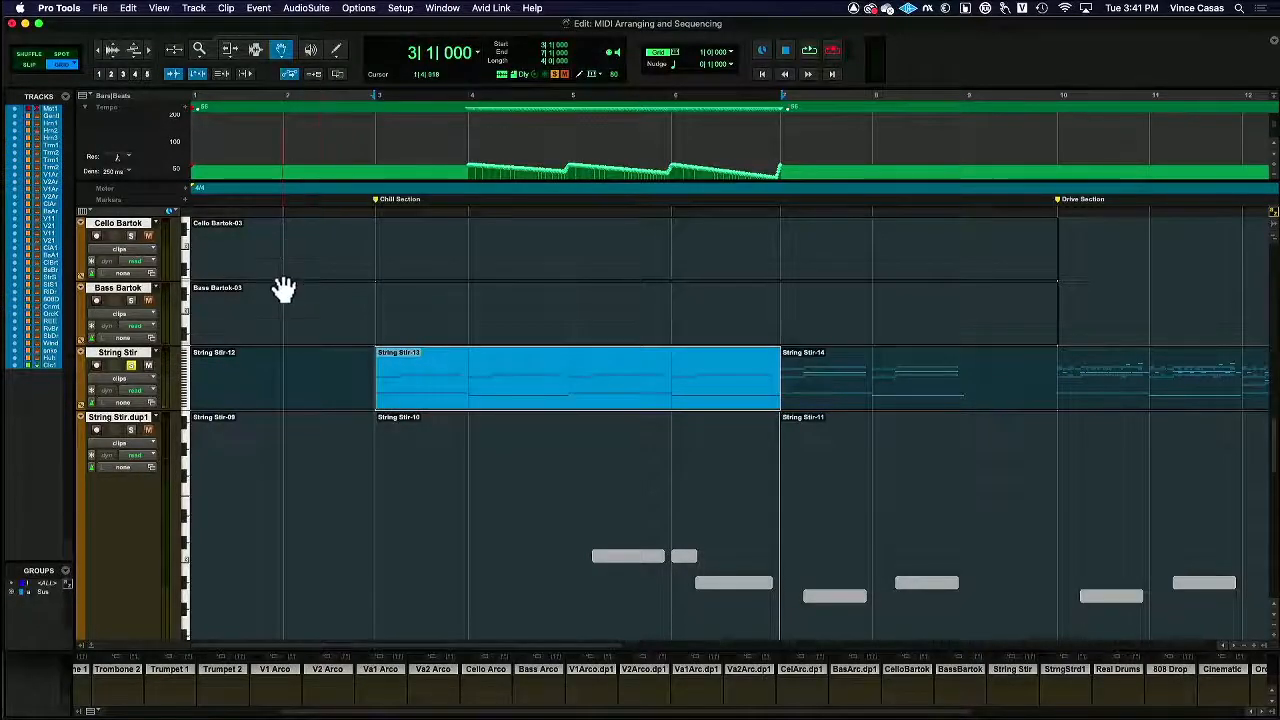
Shrink all tracks to micro height and make String Stir the only selected track.
click(130, 365)
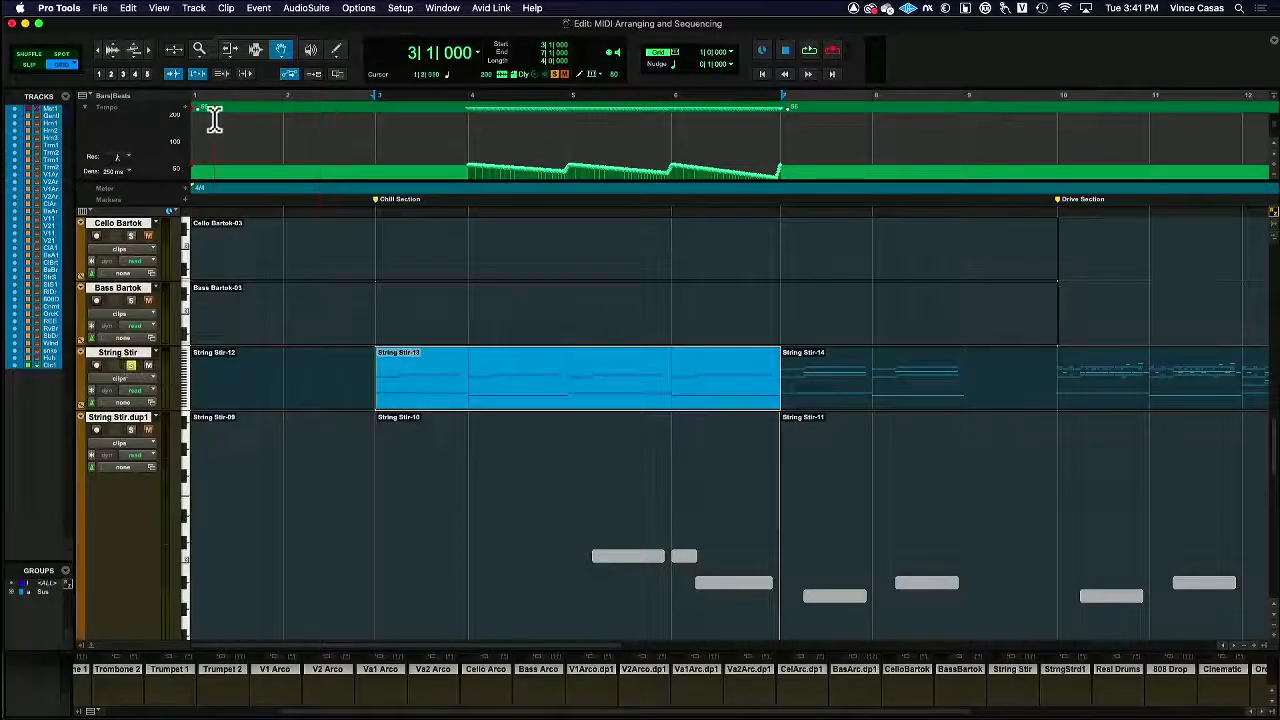
alt+click(184, 307)
alt+click(204, 276)
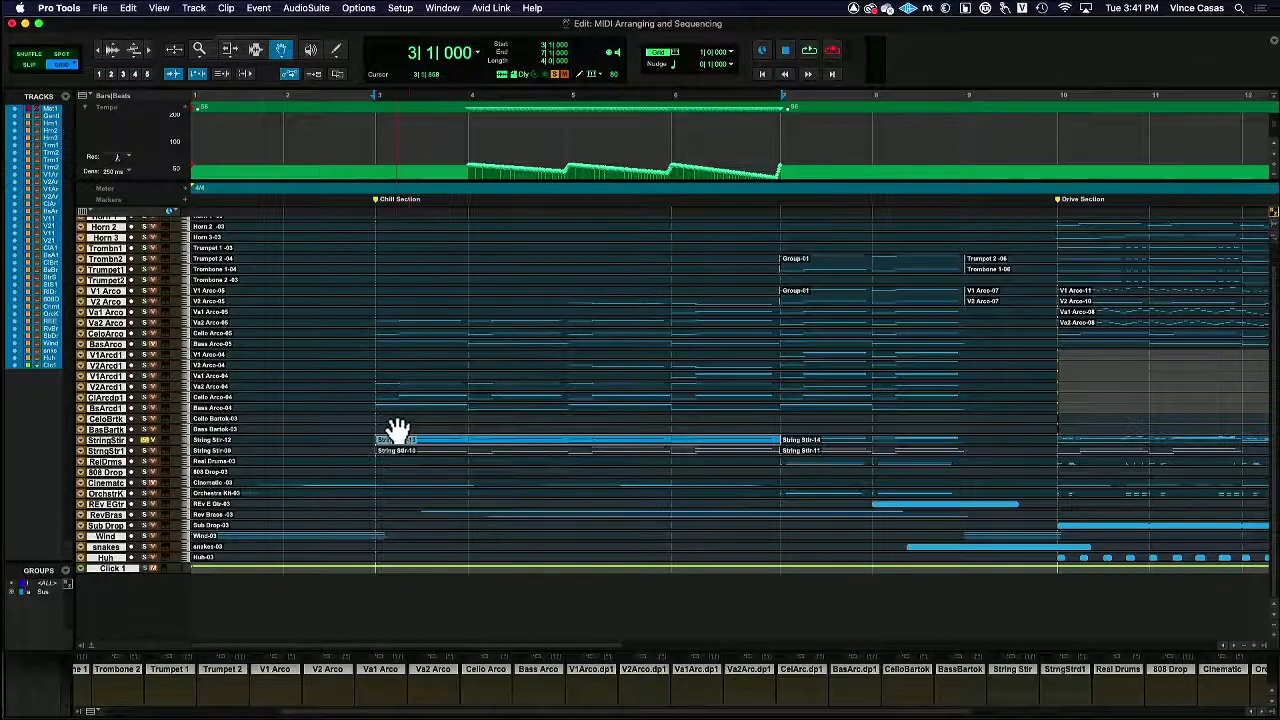
click(112, 430)
click(112, 441)
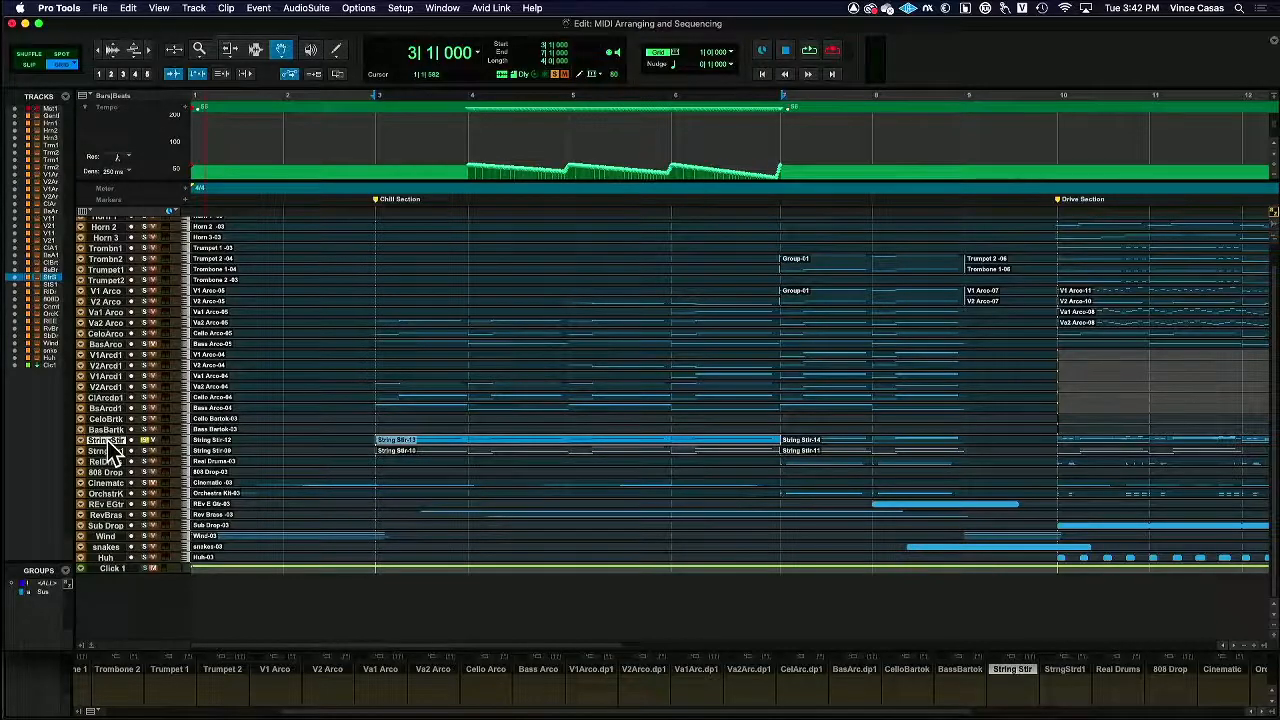
key(super+equal)
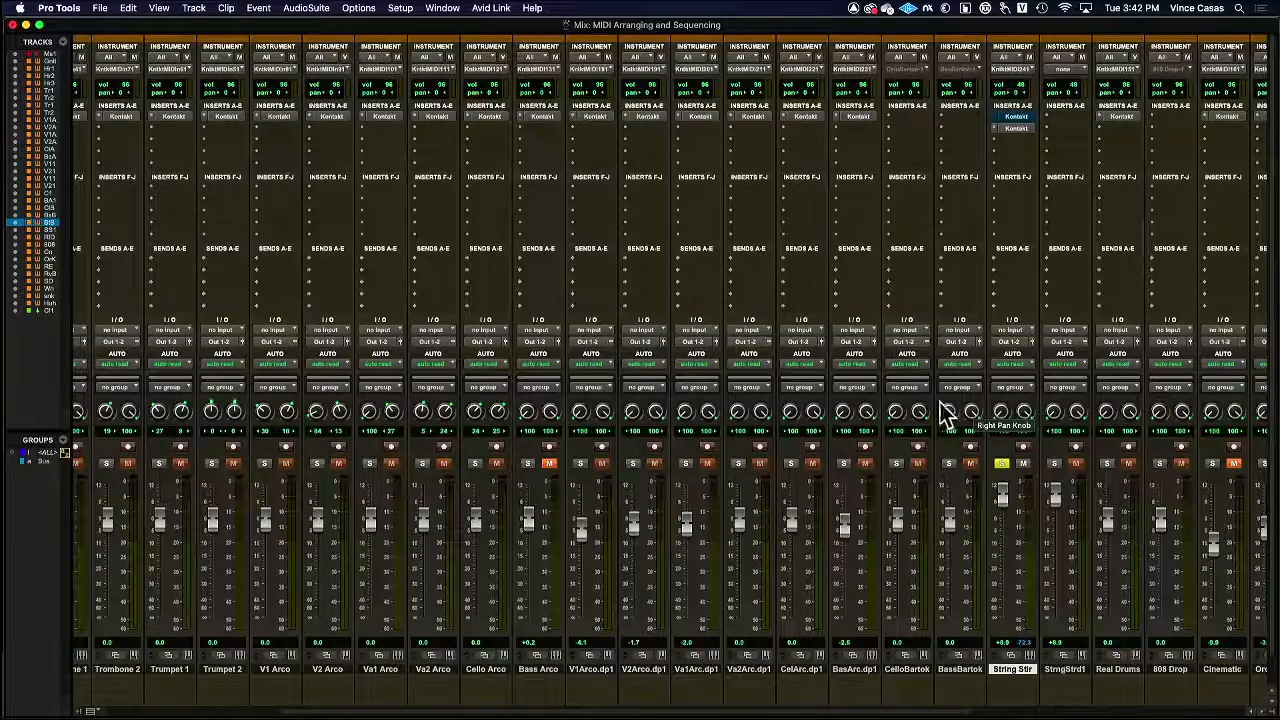
key(super+equal)
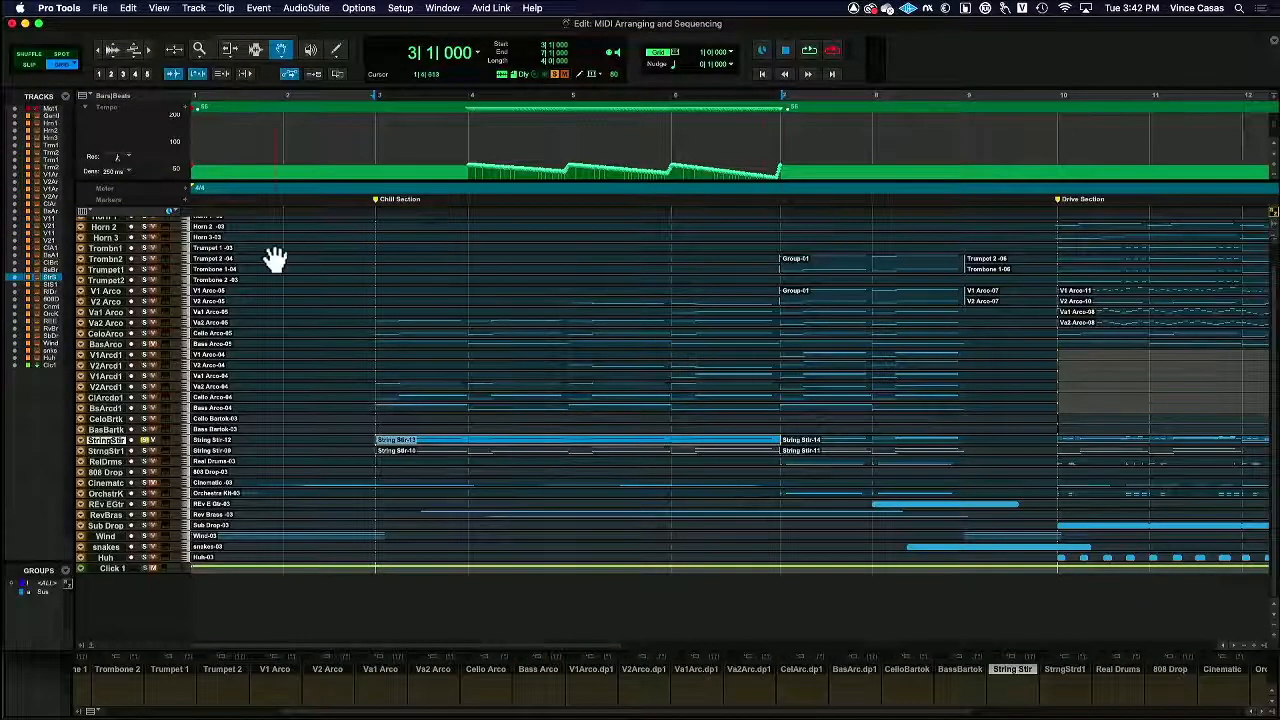
Activate the All group and set the height of its tracks to large.
scroll(171, 266, up, 1)
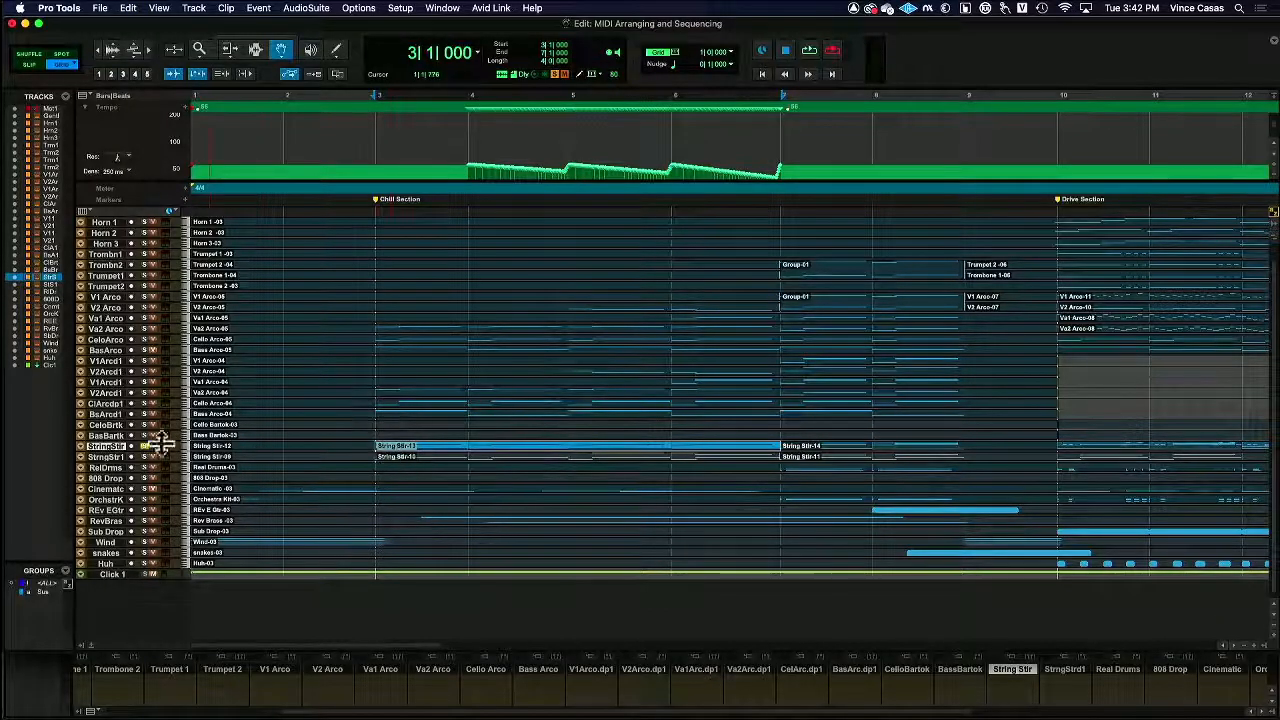
click(44, 585)
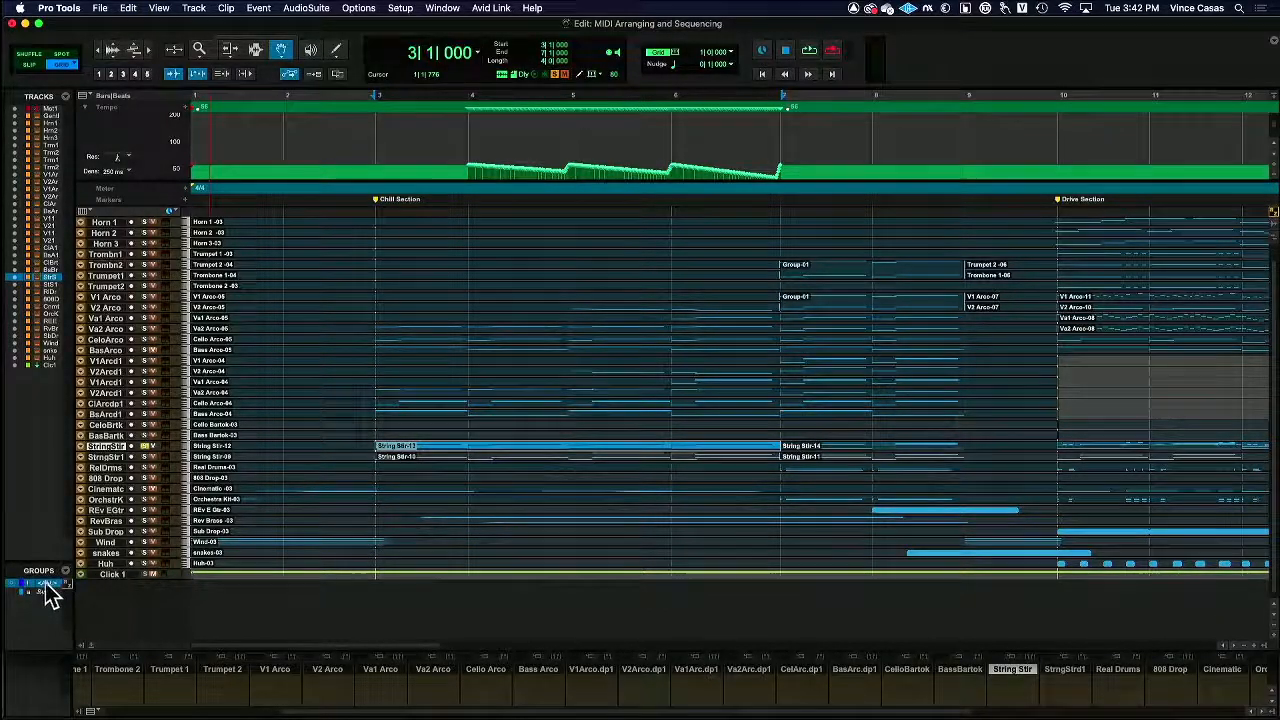
click(185, 542)
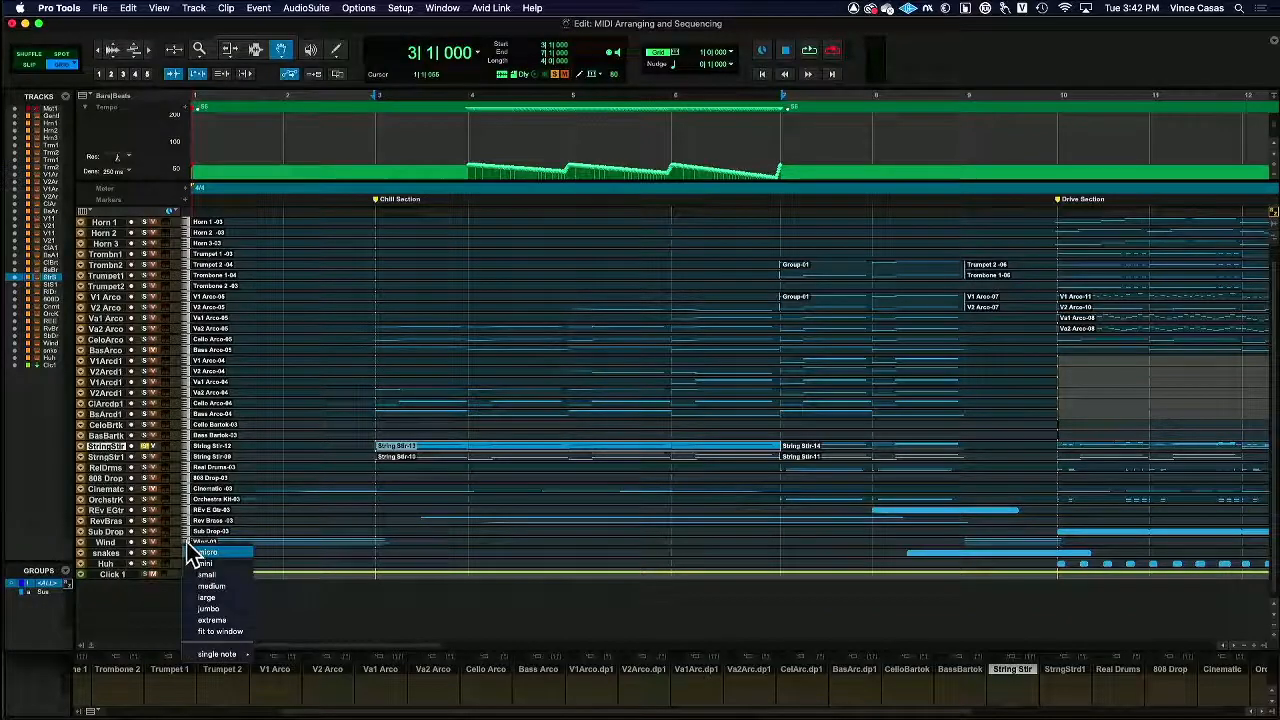
click(233, 596)
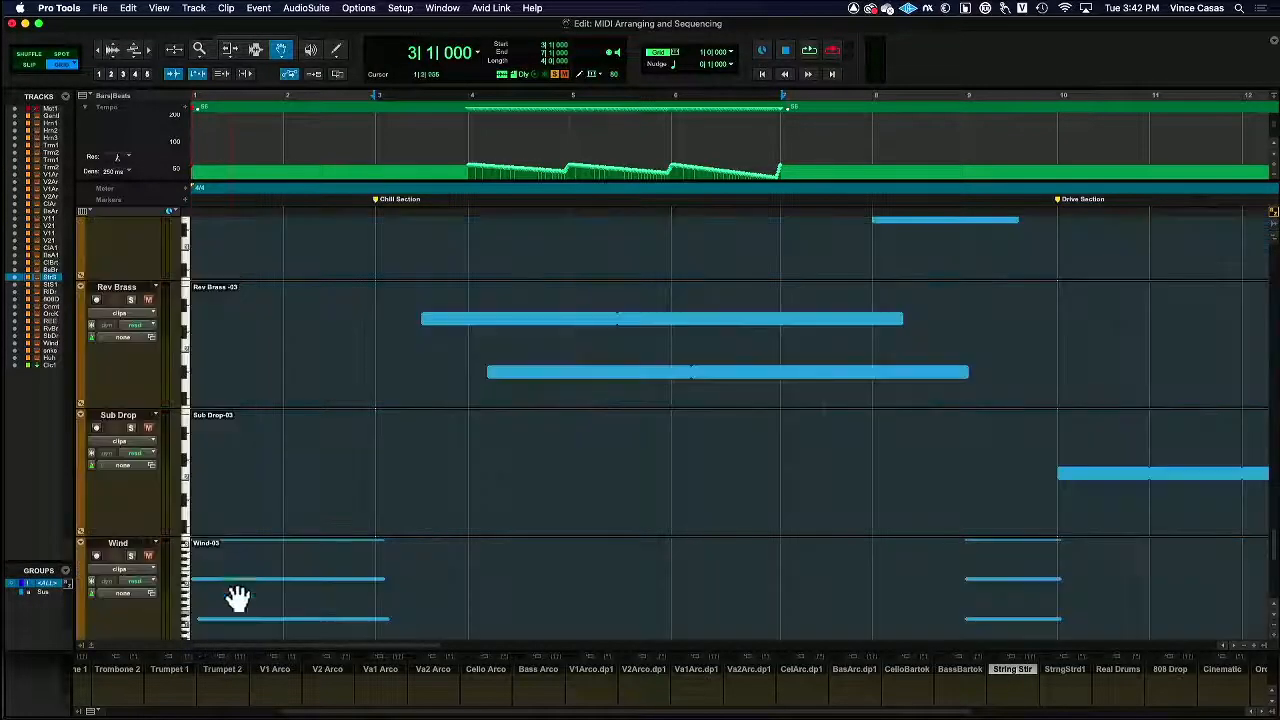
Create a new playlist on all grouped tracks and place the String Stir-13 clip at bar 3 of the String Stir track.
click(156, 416)
click(184, 304)
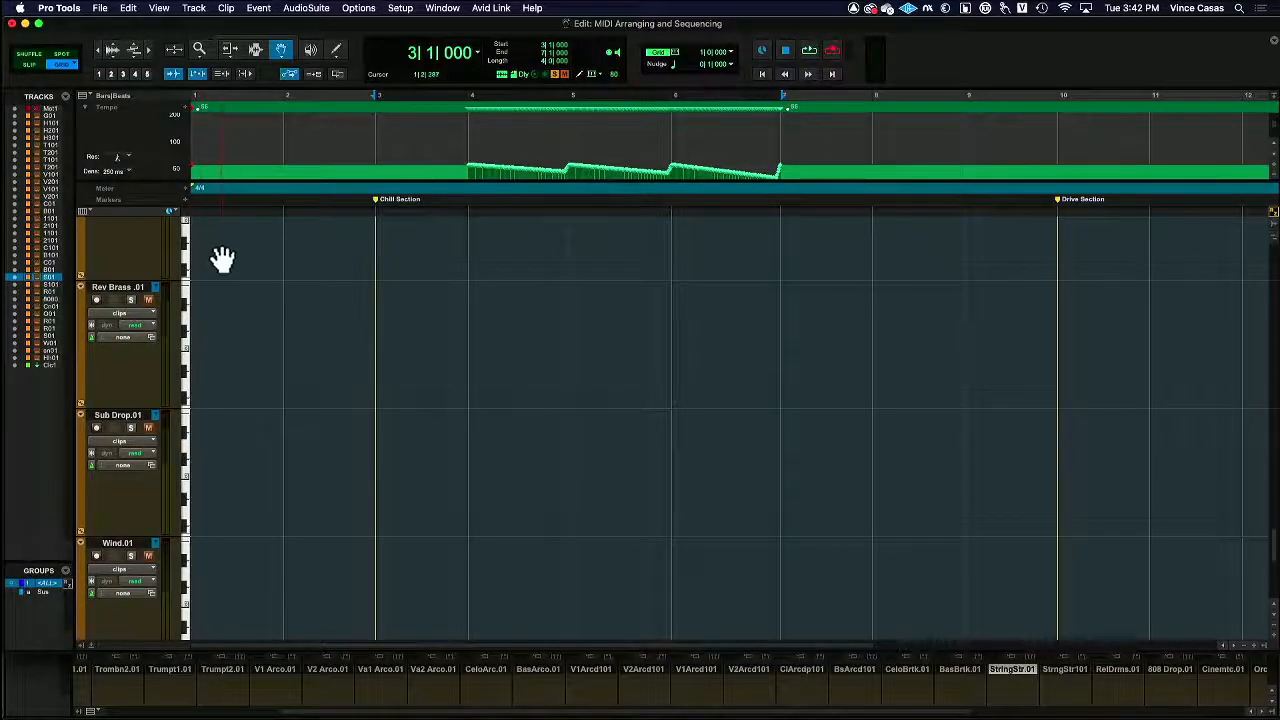
double_click(199, 50)
click(255, 50)
scroll(288, 297, down, 5)
scroll(290, 297, up, 6)
scroll(288, 297, down, 5)
scroll(288, 297, up, 1)
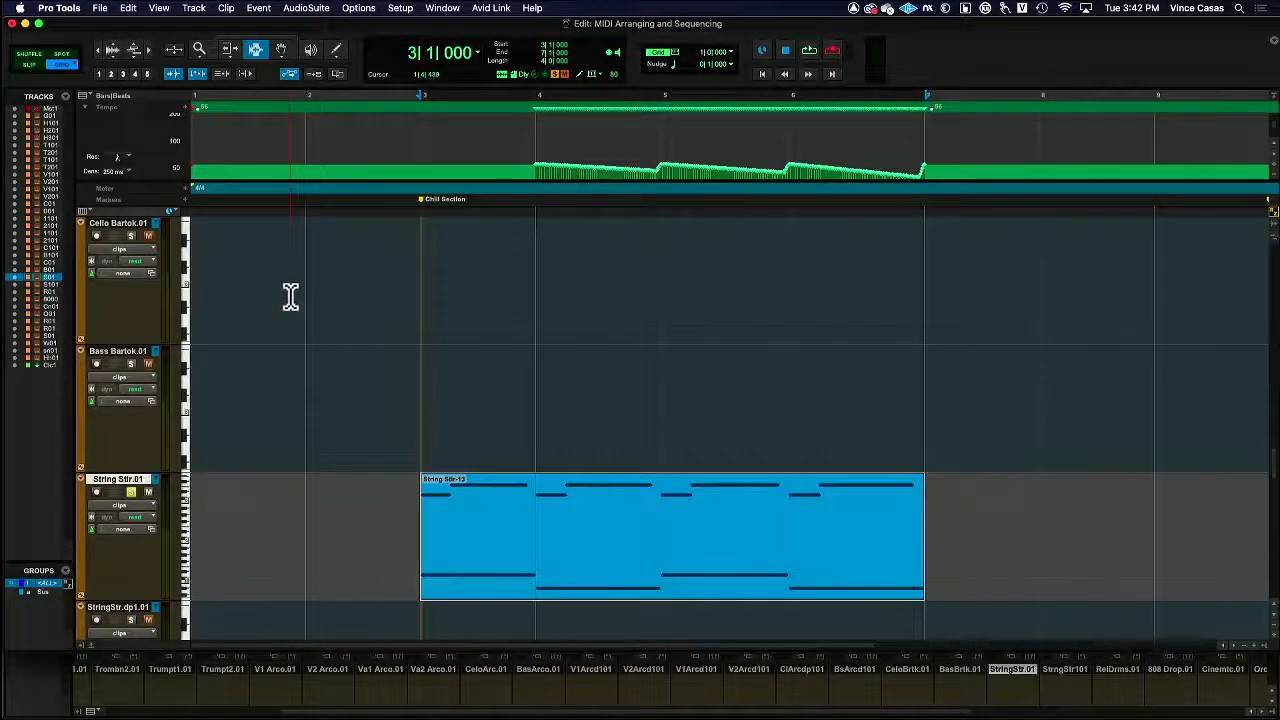
Return all tracks to micro height and deactivate the All group.
click(186, 286)
click(214, 253)
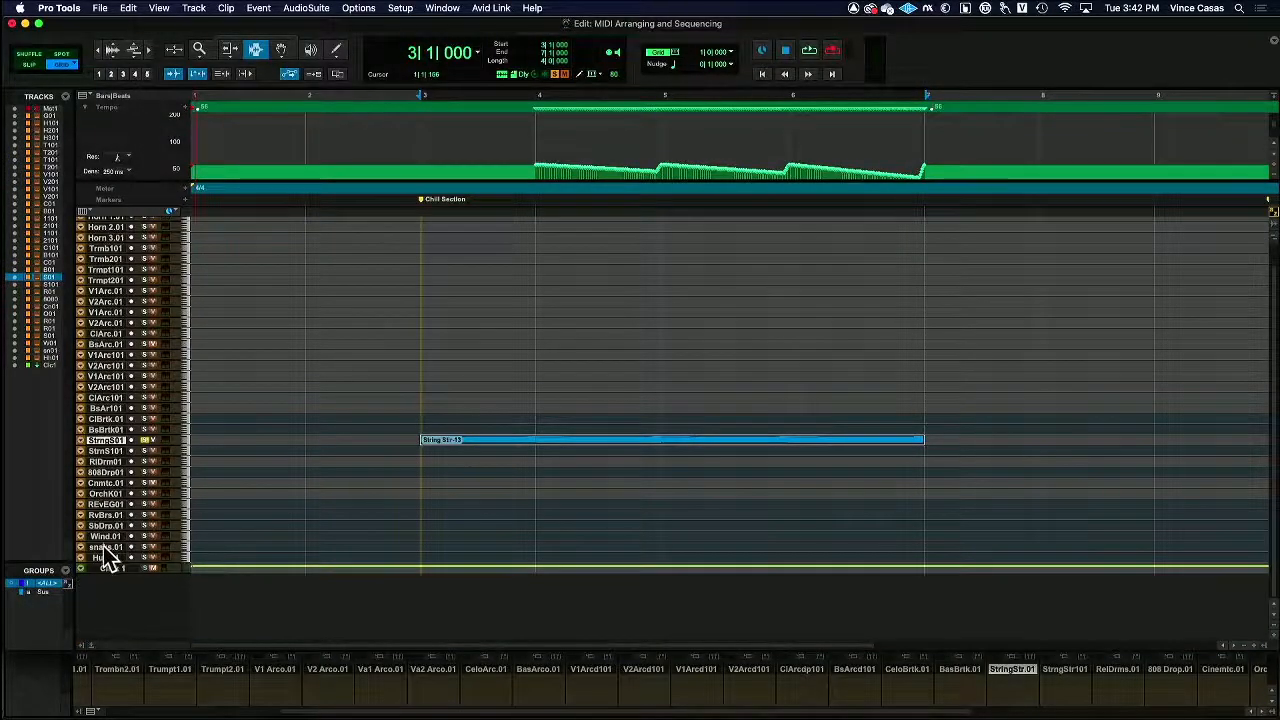
click(49, 584)
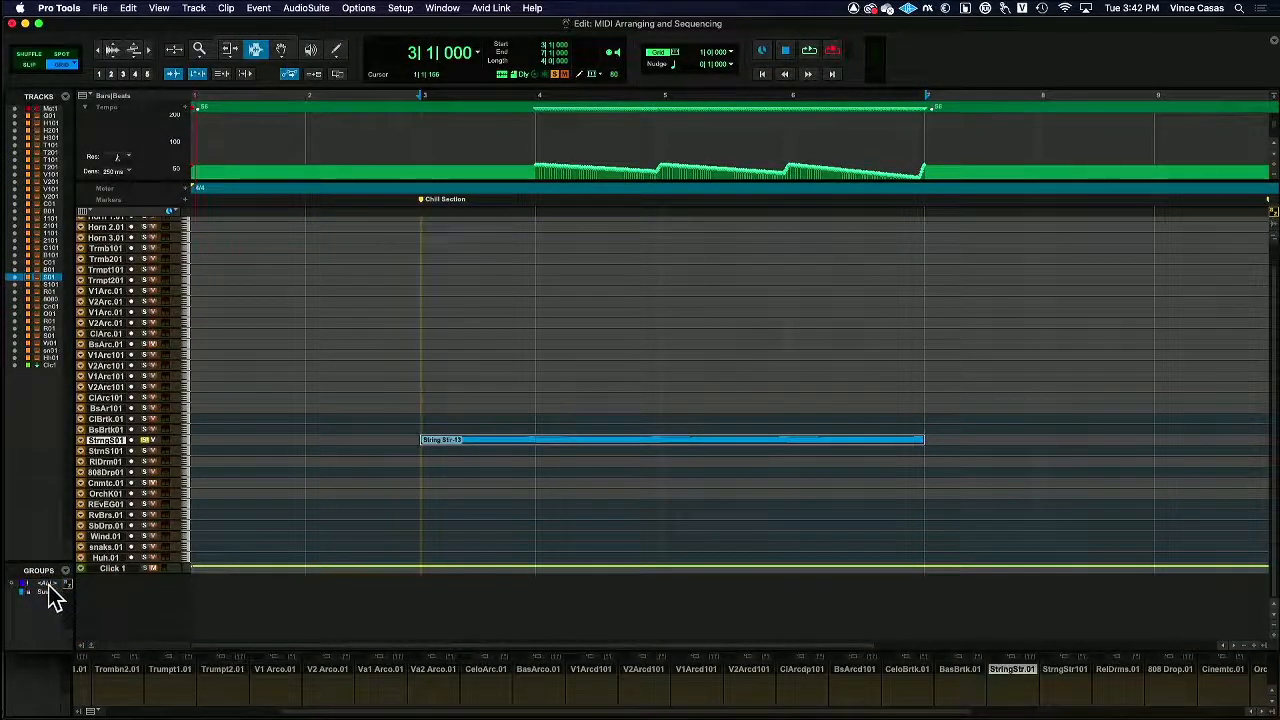
Save the session and turn off solo on the String Stir channel in the Mix window.
key(super+s)
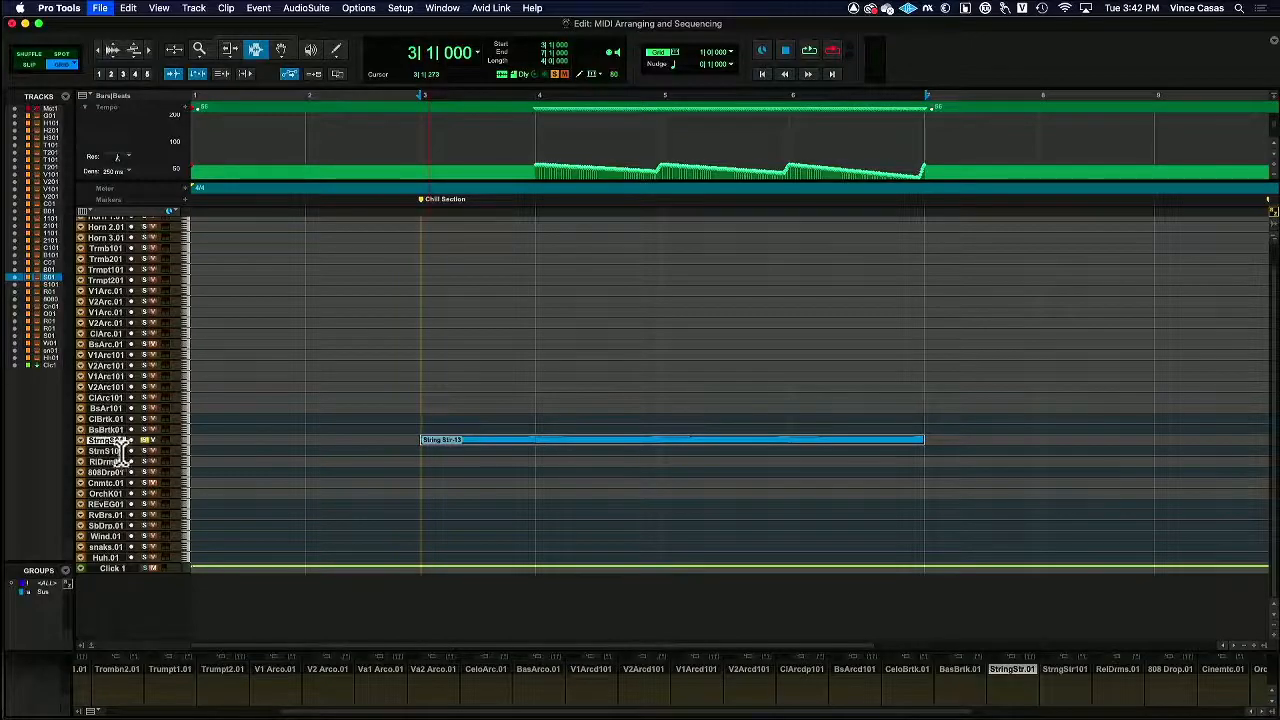
key(super+equal)
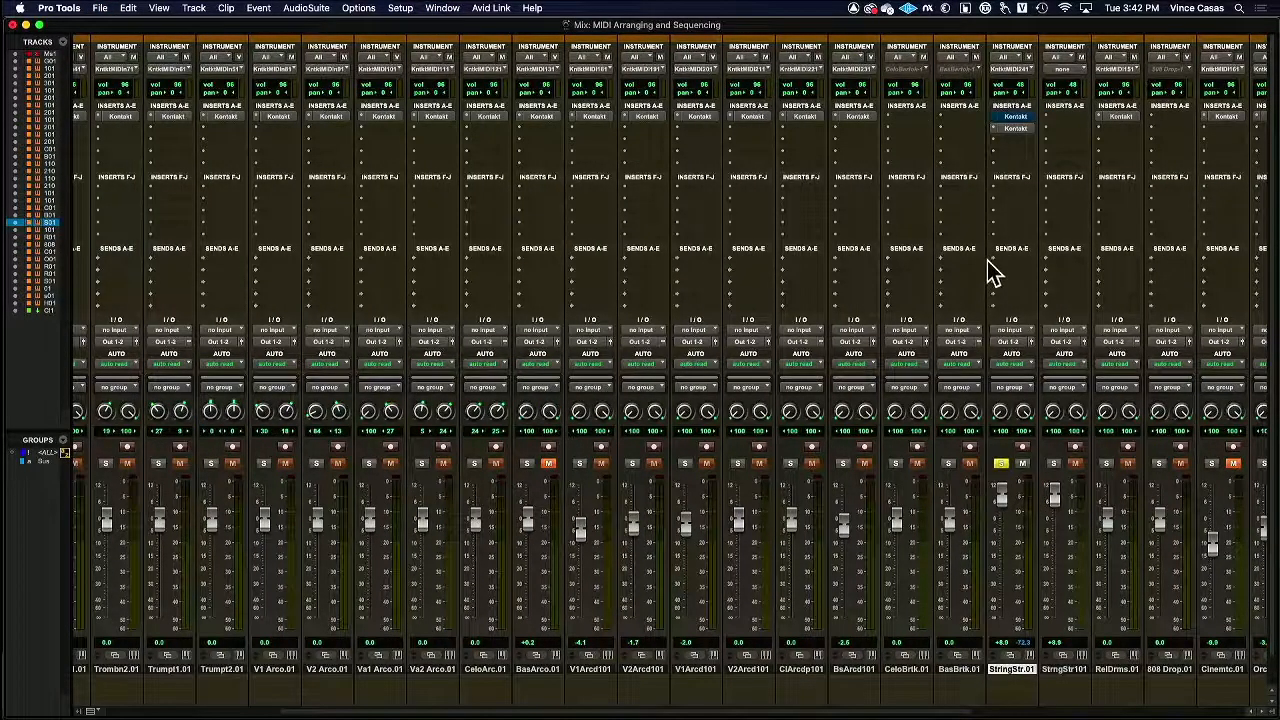
scroll(329, 200, left, 10)
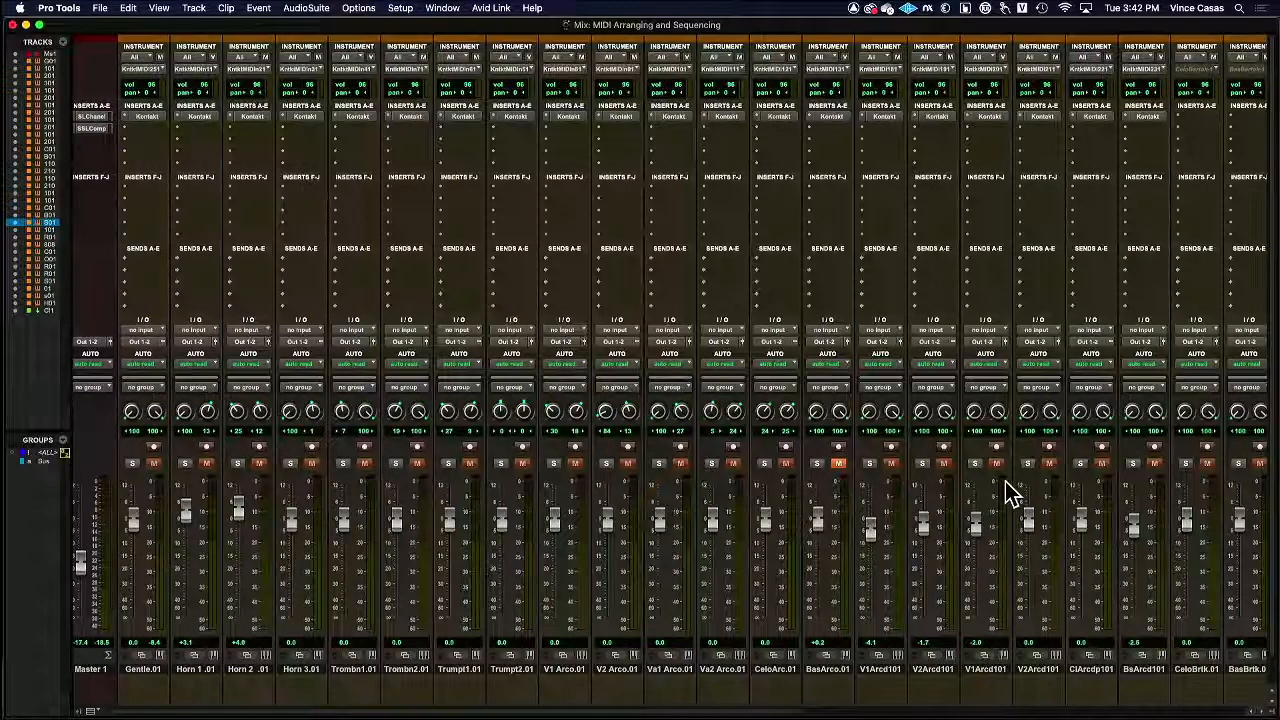
scroll(1004, 466, right, 5)
click(1059, 465)
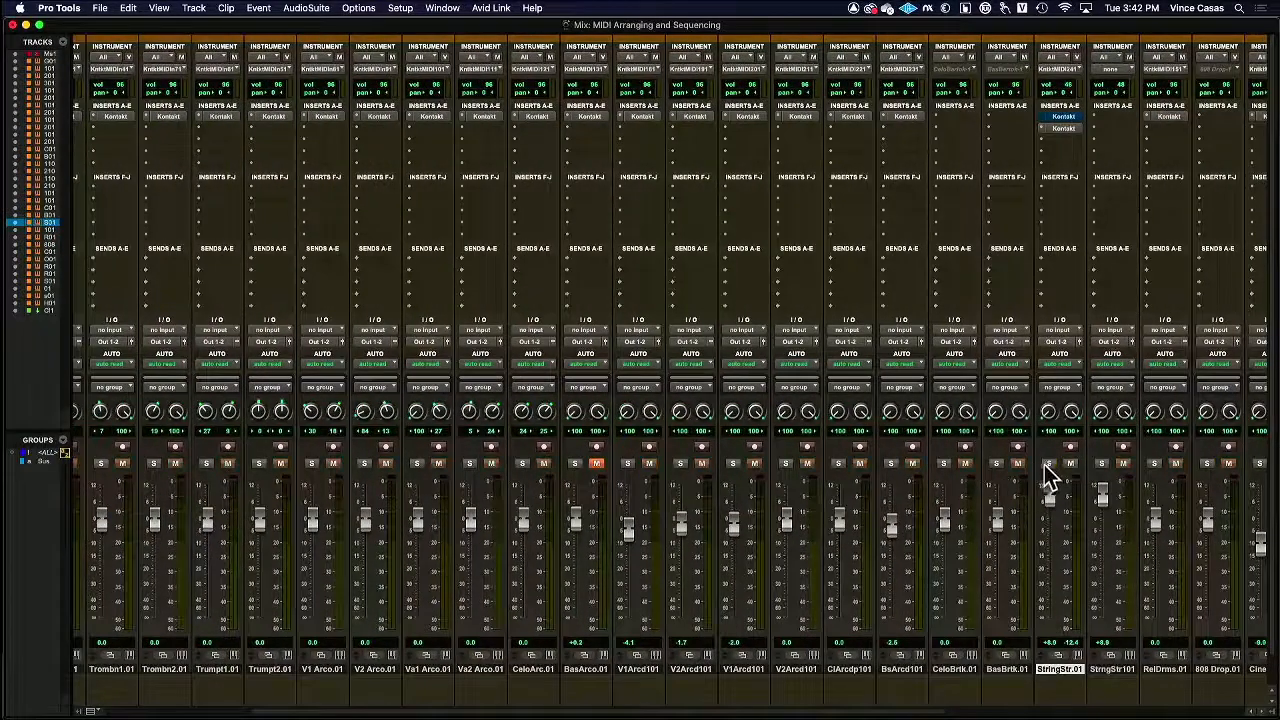
scroll(145, 553, left, 5)
scroll(800, 619, right, 4)
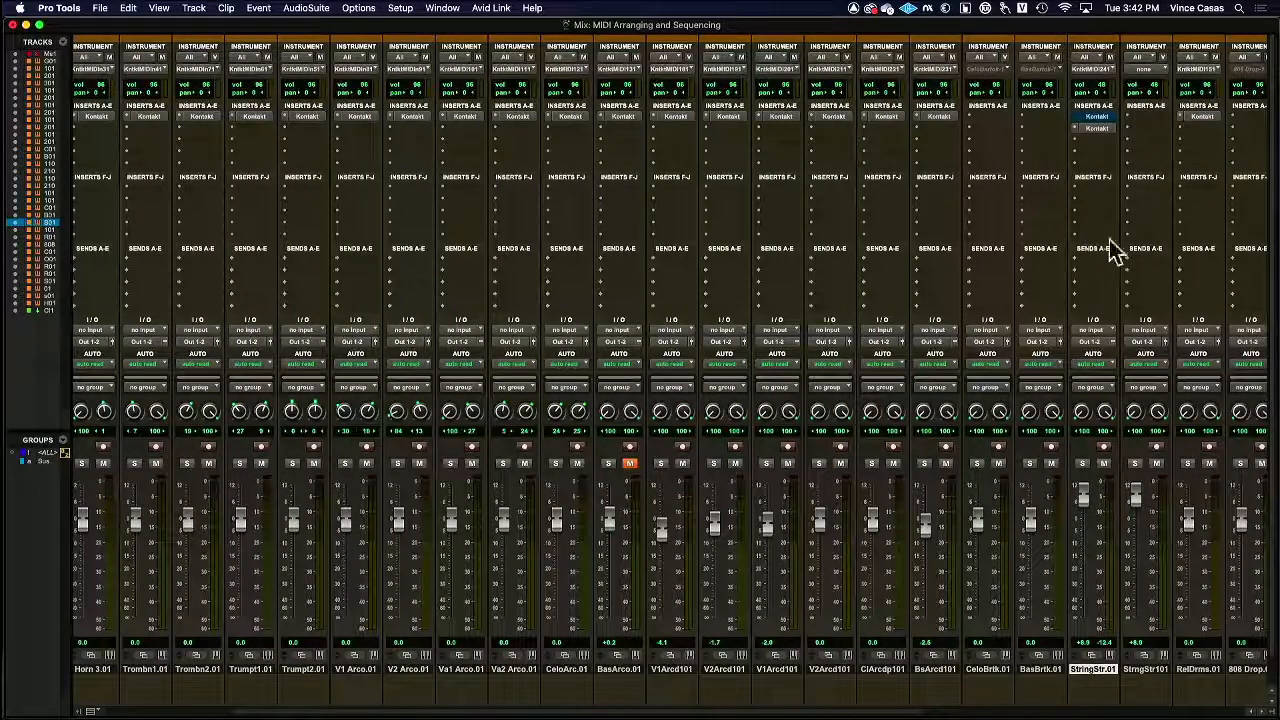
Examine the String Stir channel's MIDI input and output choices, including the channels of Kontakt MIDI In 24.
click(1108, 70)
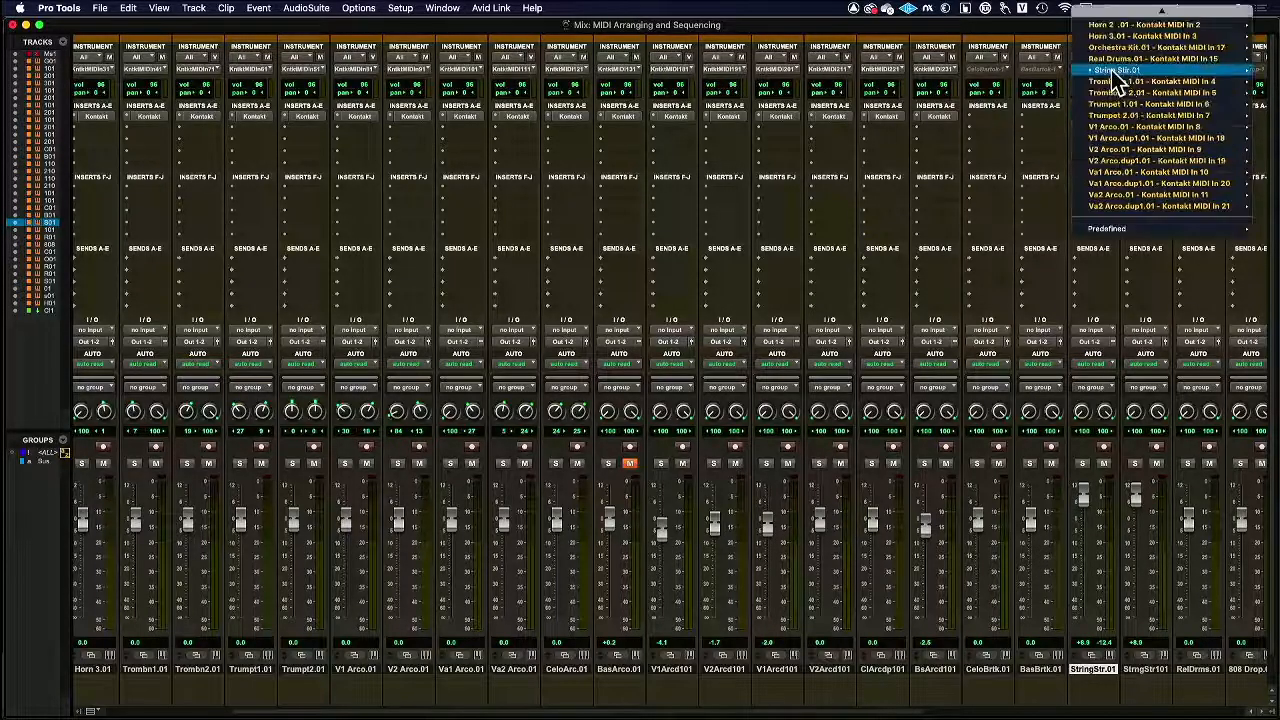
click(984, 120)
scroll(1088, 69, down, 2)
scroll(1100, 80, up, 2)
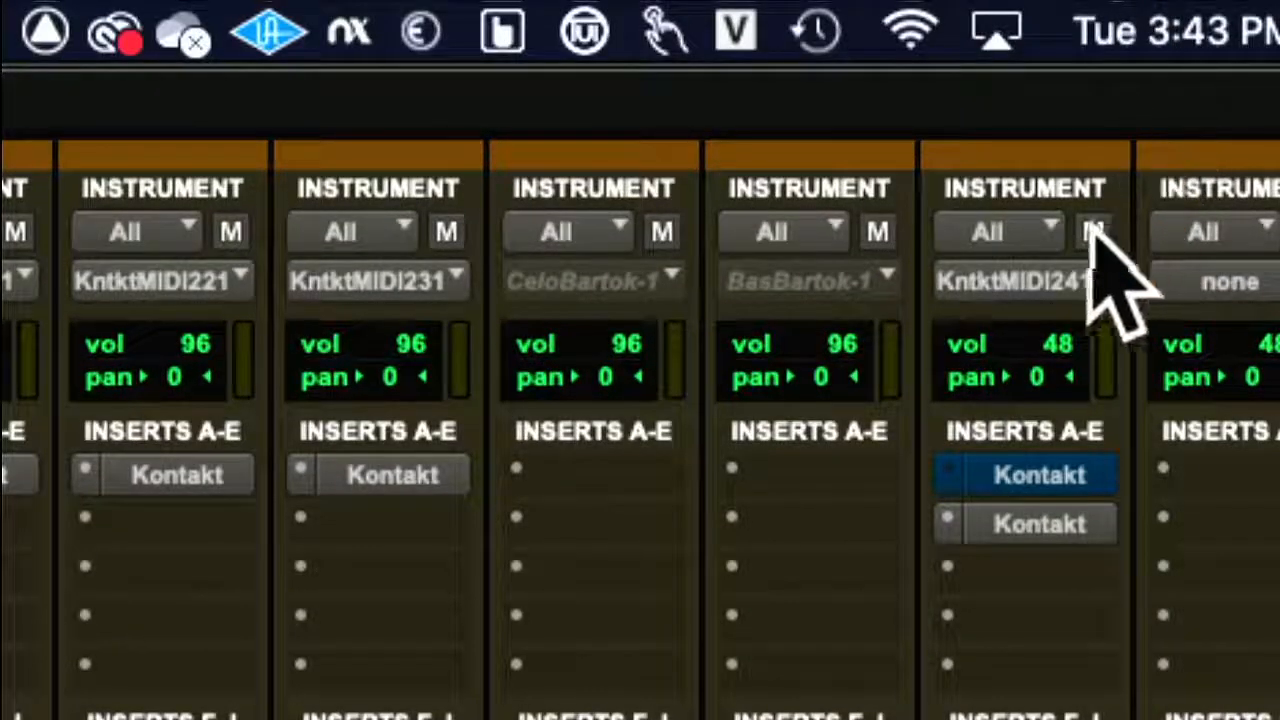
click(1058, 232)
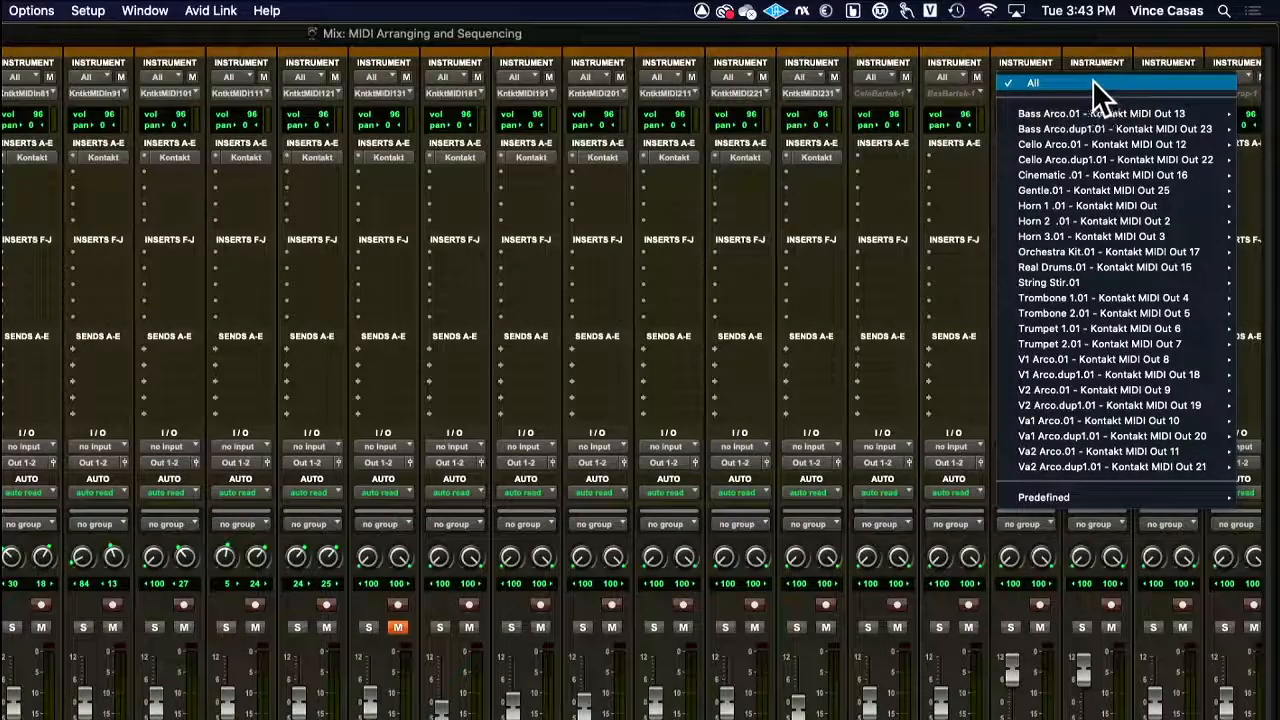
click(602, 95)
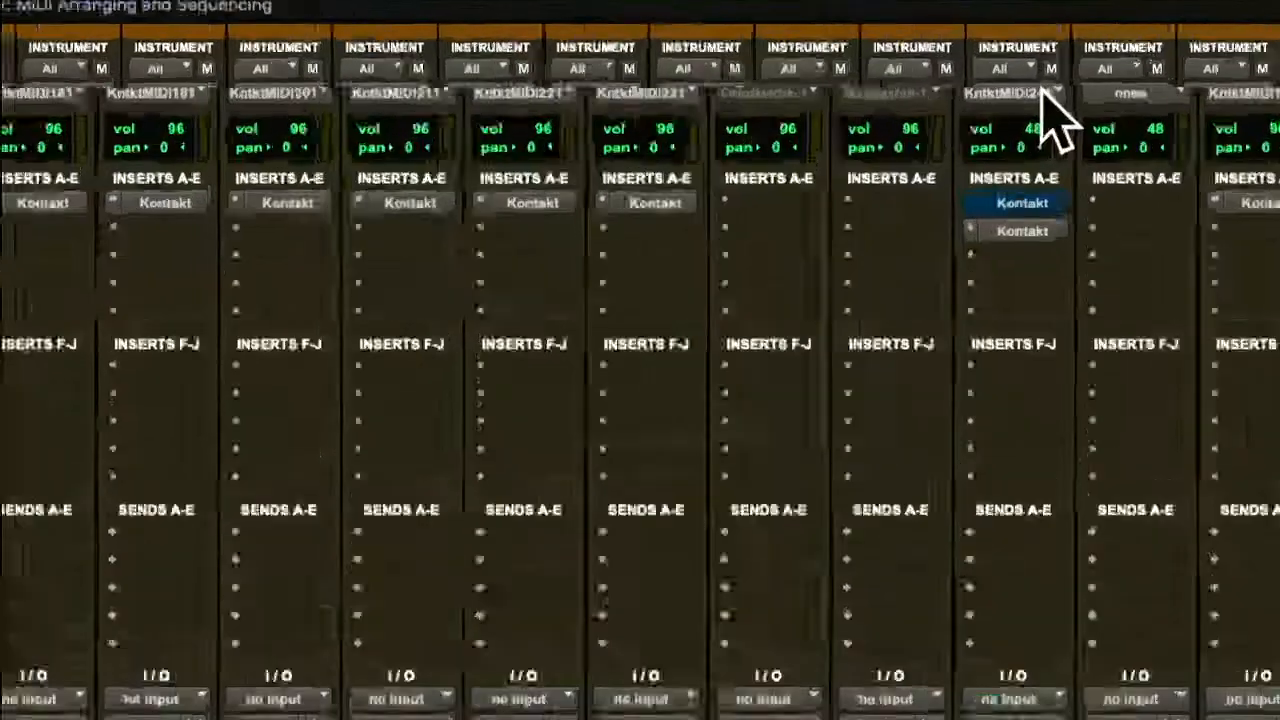
click(1046, 92)
mouse_move(1045, 92)
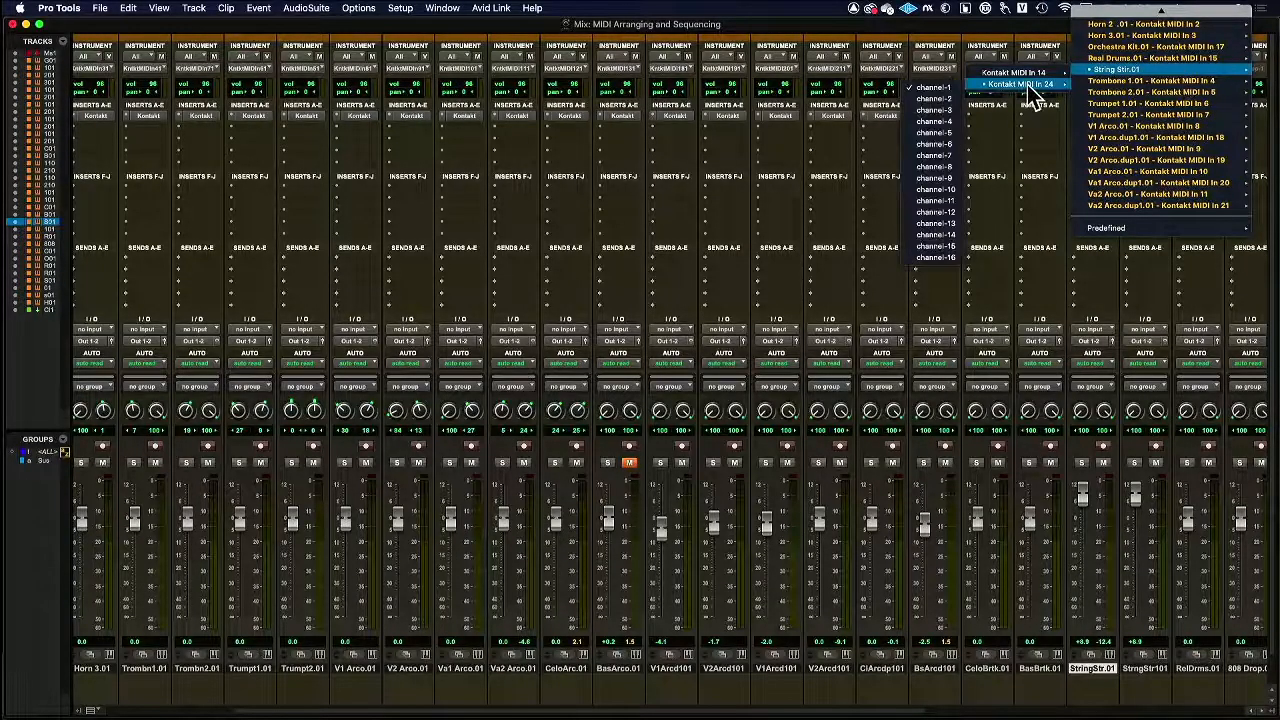
click(1094, 15)
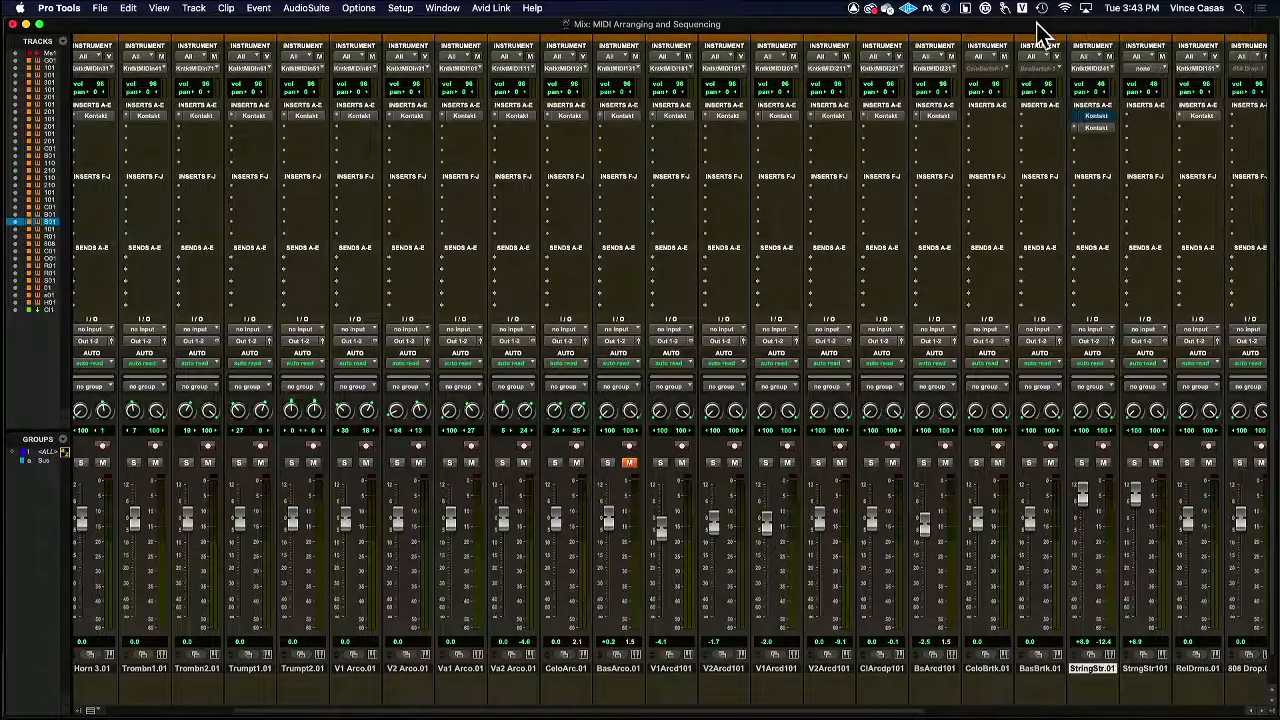
Add channel-2 of Real Drums.01 - Kontakt MIDI In 15 as an additional MIDI output of String Stir and check the assignment.
click(1093, 68)
mouse_move(1125, 60)
click(1057, 72)
click(1096, 68)
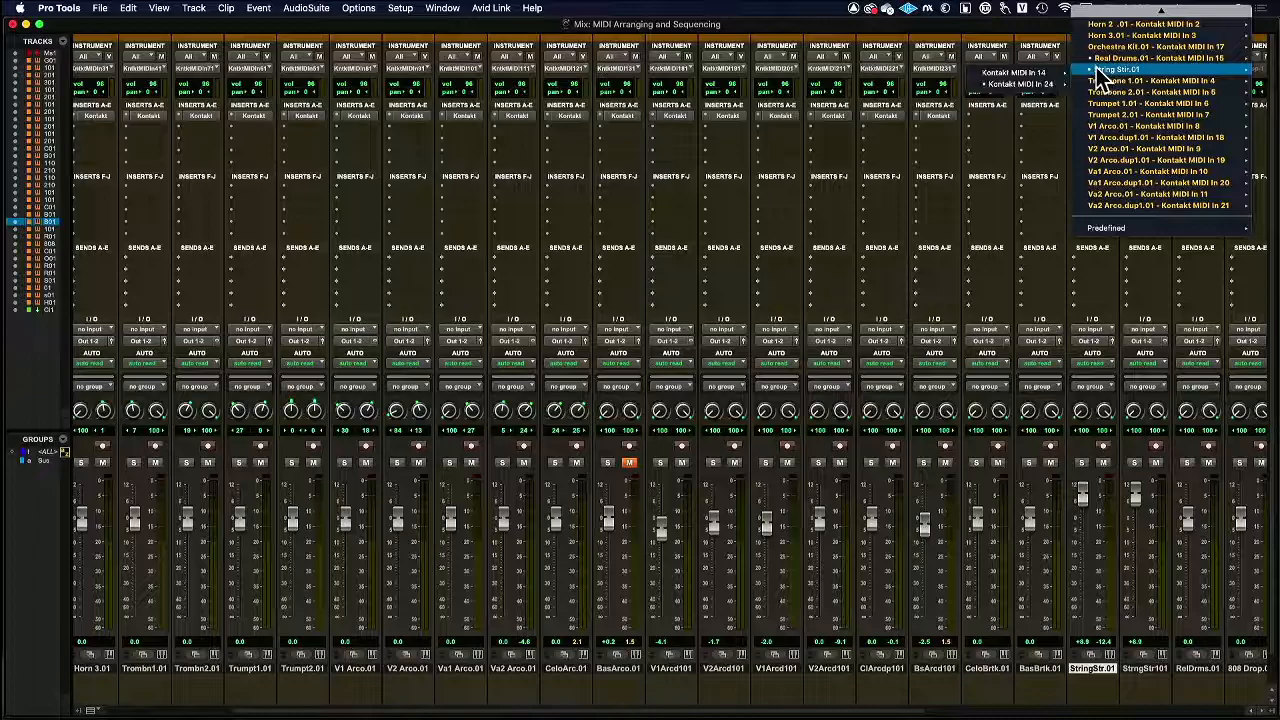
click(1050, 40)
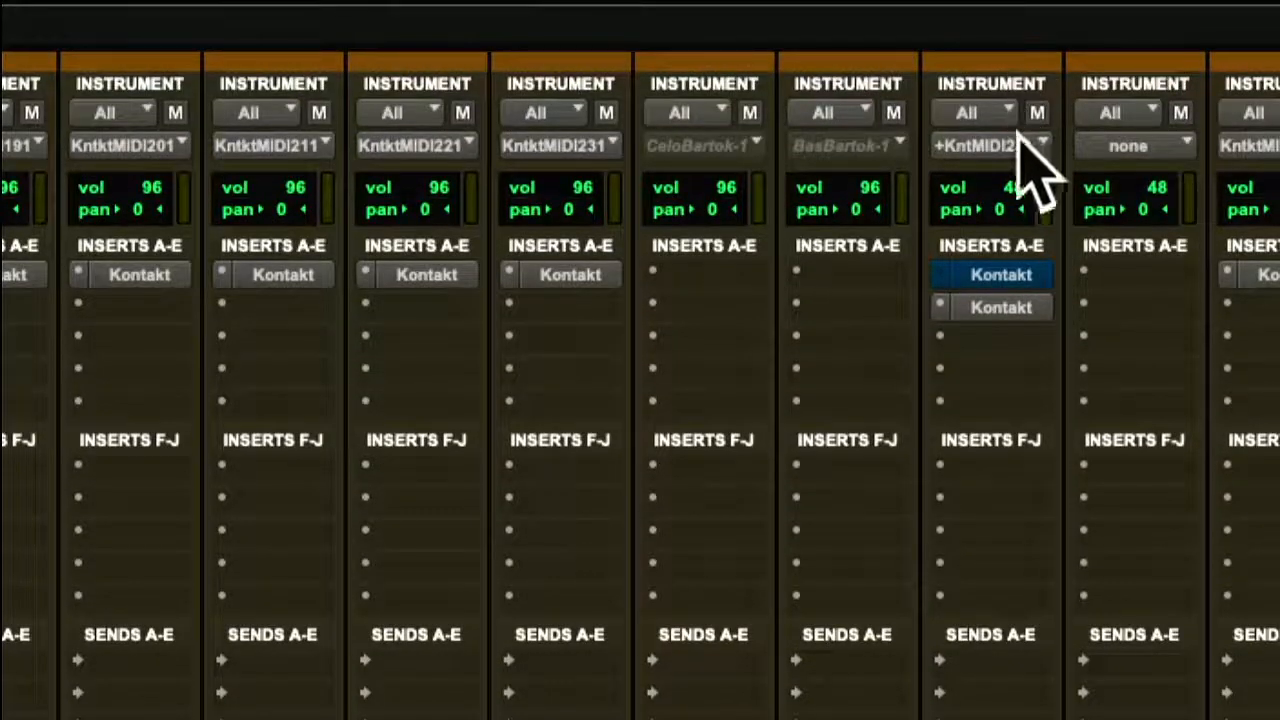
click(1018, 140)
mouse_move(1022, 117)
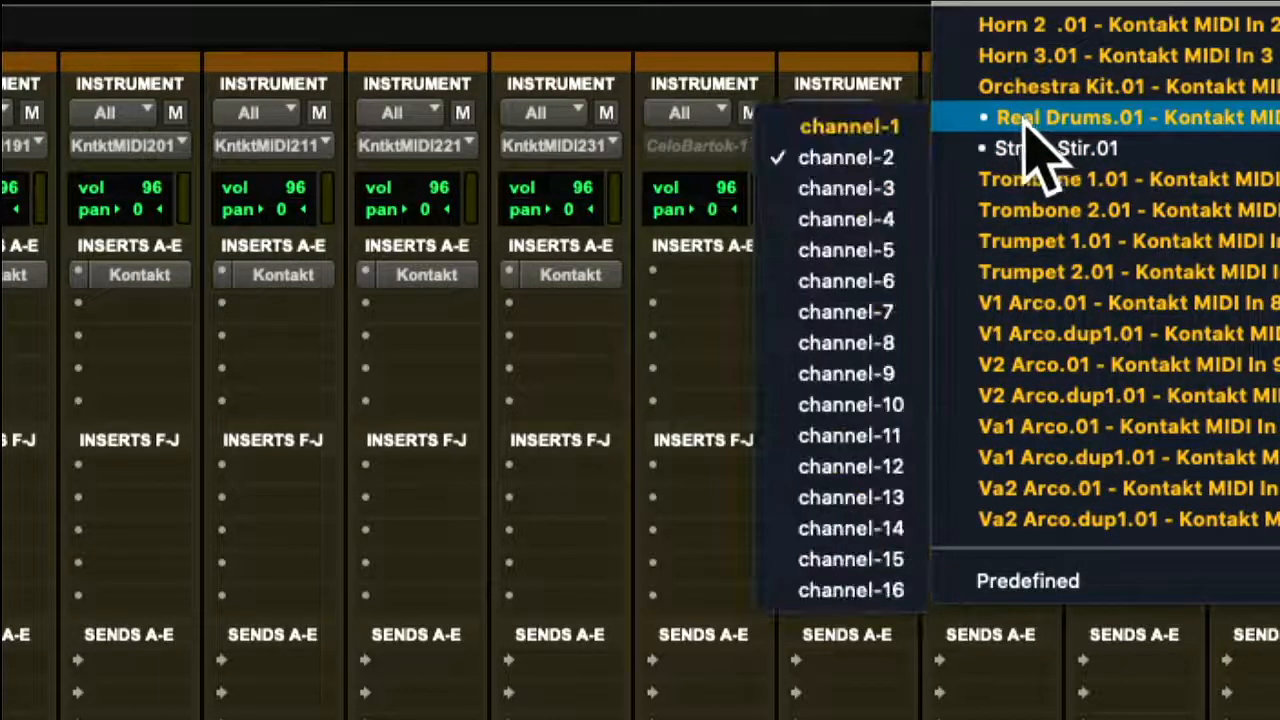
Add channel-1 of V1 Arco.01 - Kontakt MIDI In 8 and of V1 Arco.dup1.01 - Kontakt MIDI In 18 as String Stir MIDI outputs.
mouse_move(1235, 312)
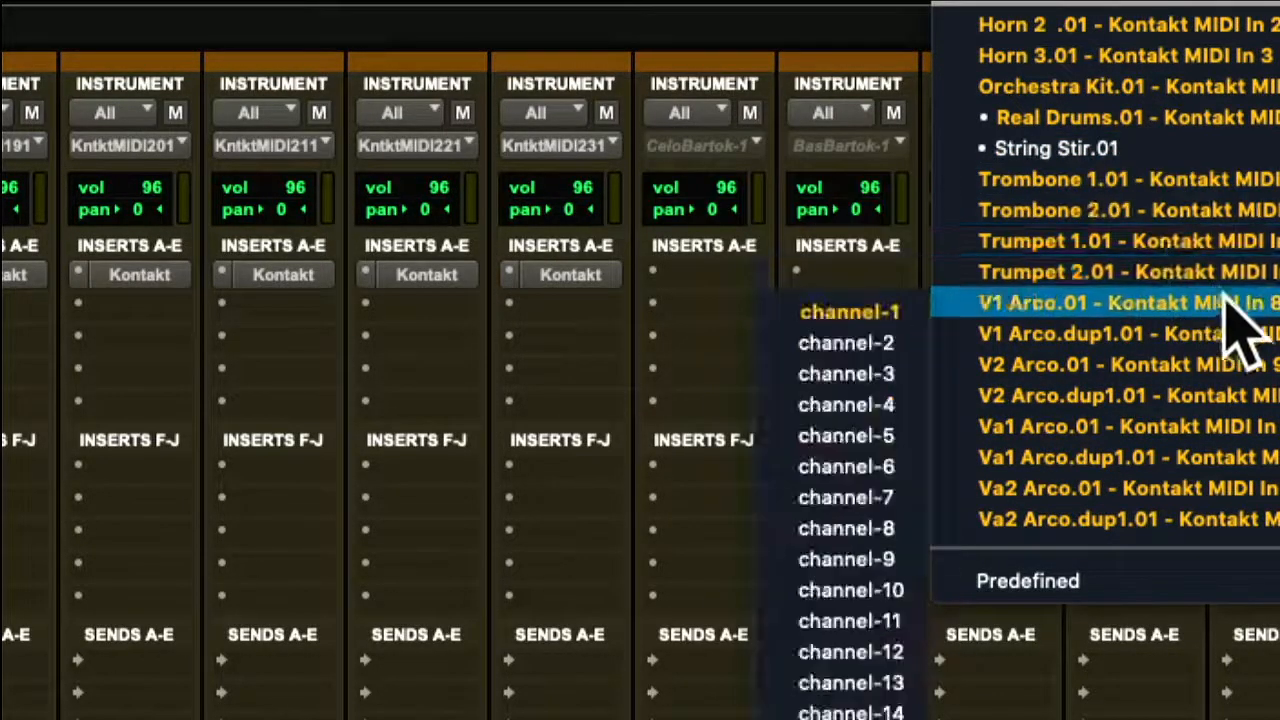
click(905, 311)
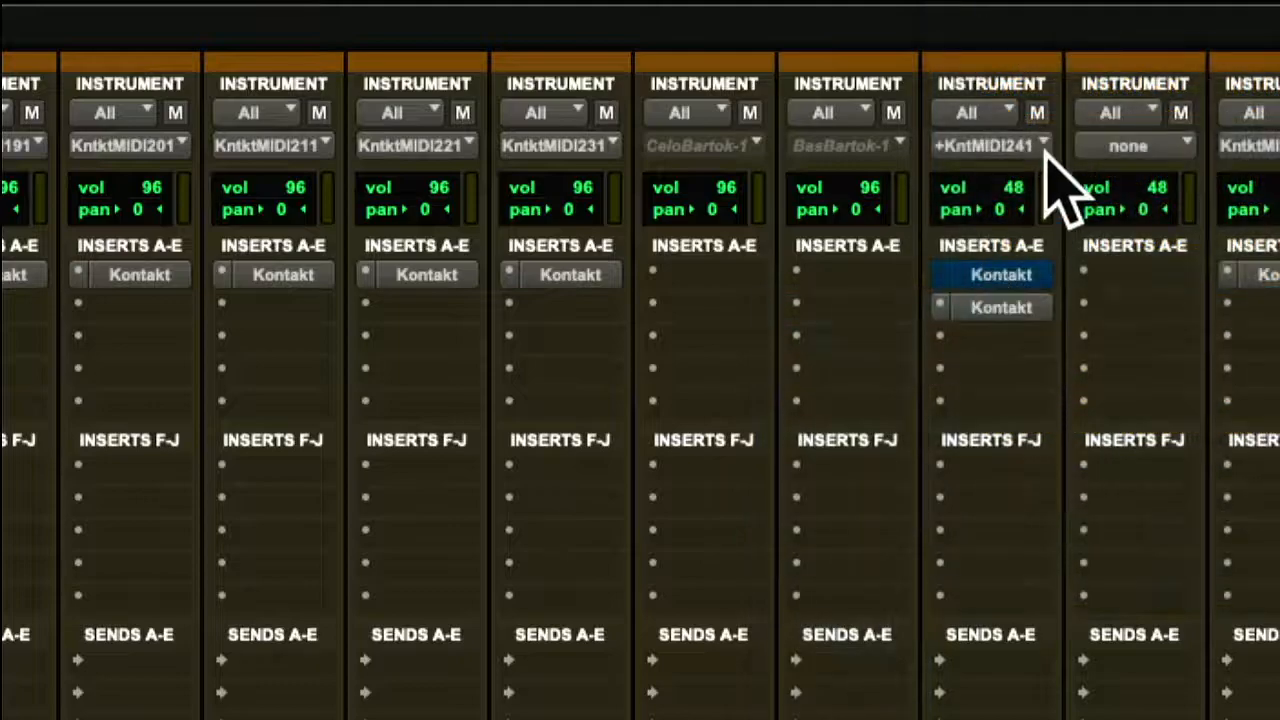
click(1018, 146)
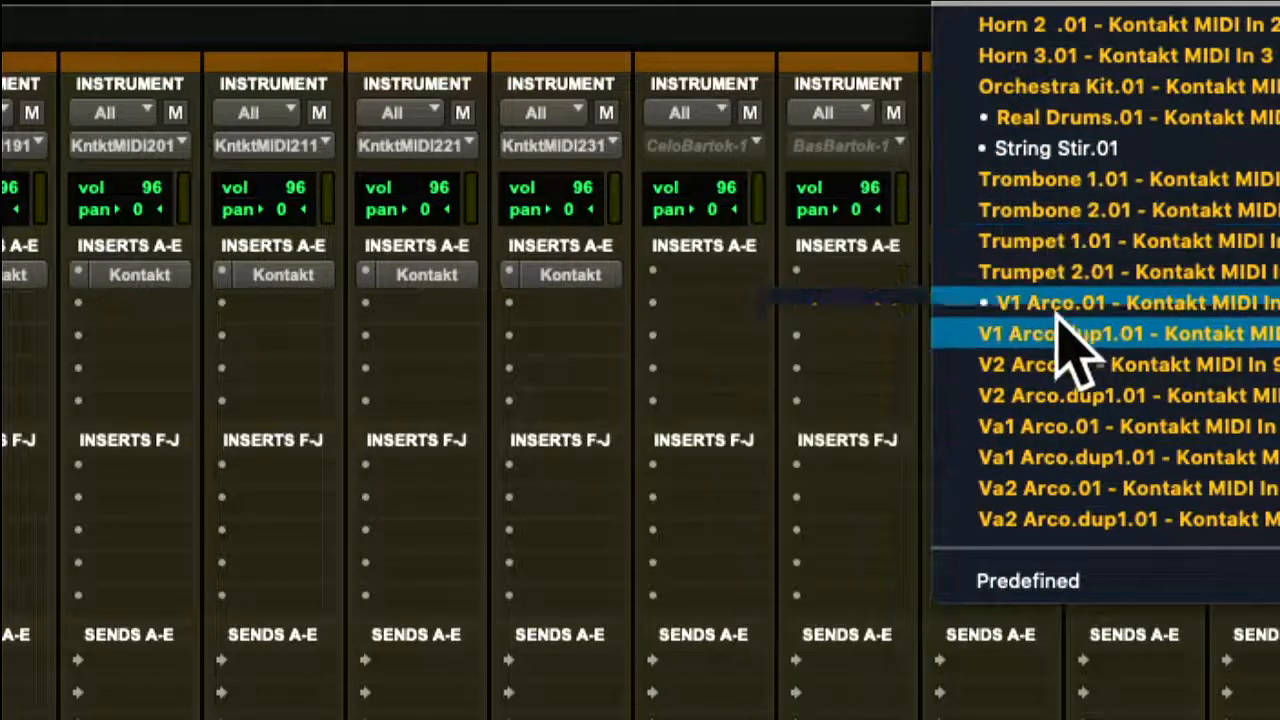
mouse_move(1036, 322)
click(882, 343)
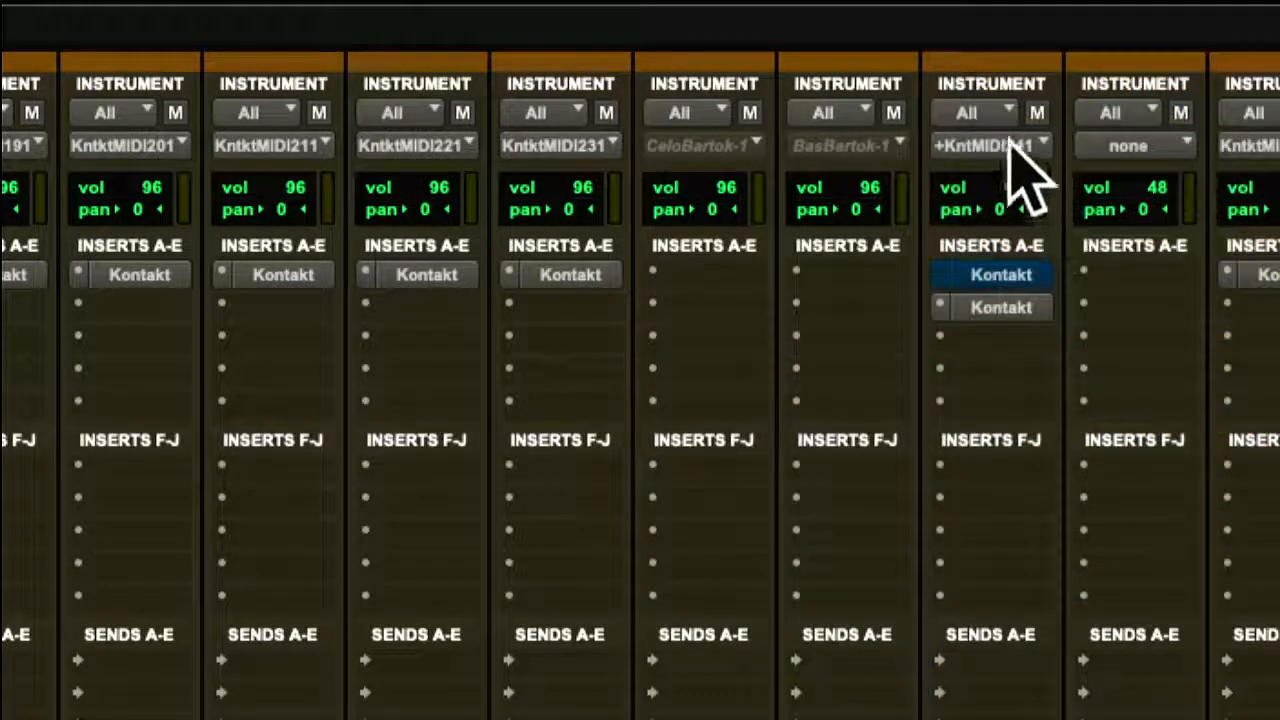
Add channel-1 of V2 Arco.01 - Kontakt MIDI In 9 and of V2 Arco.dup1.01 - Kontakt MIDI In 19 as String Stir MIDI outputs.
click(1010, 145)
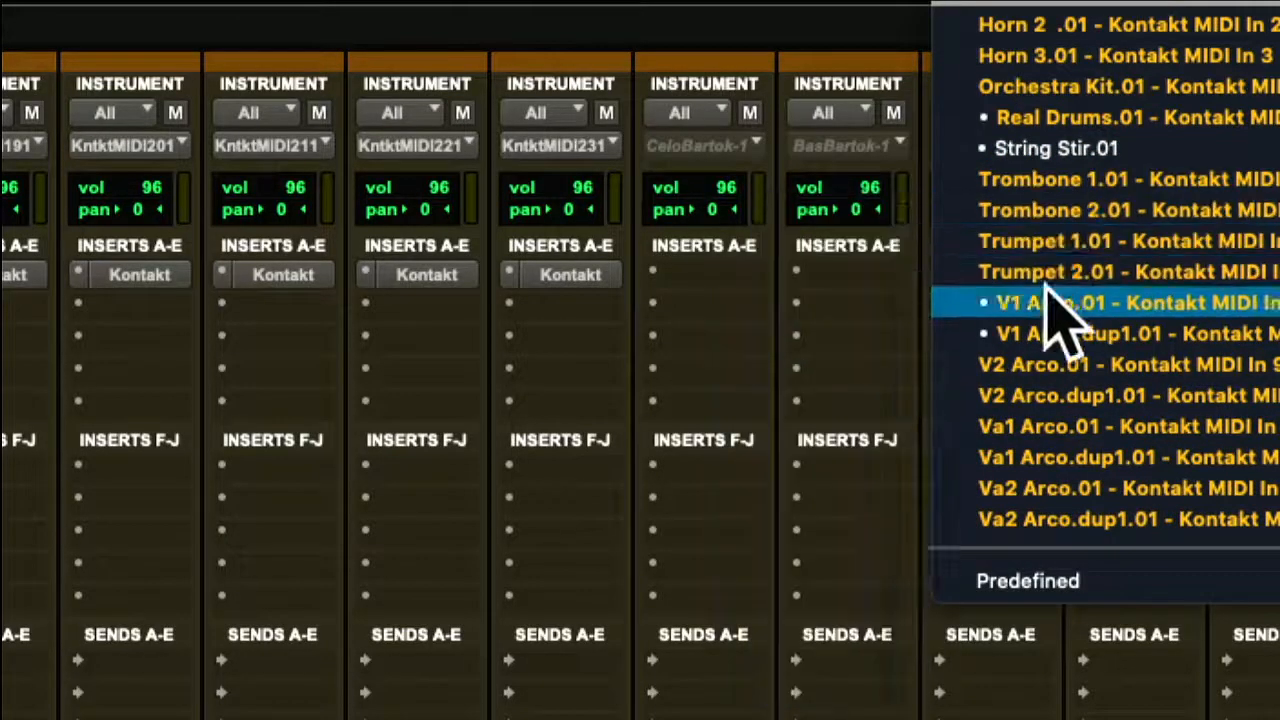
mouse_move(1046, 362)
click(825, 376)
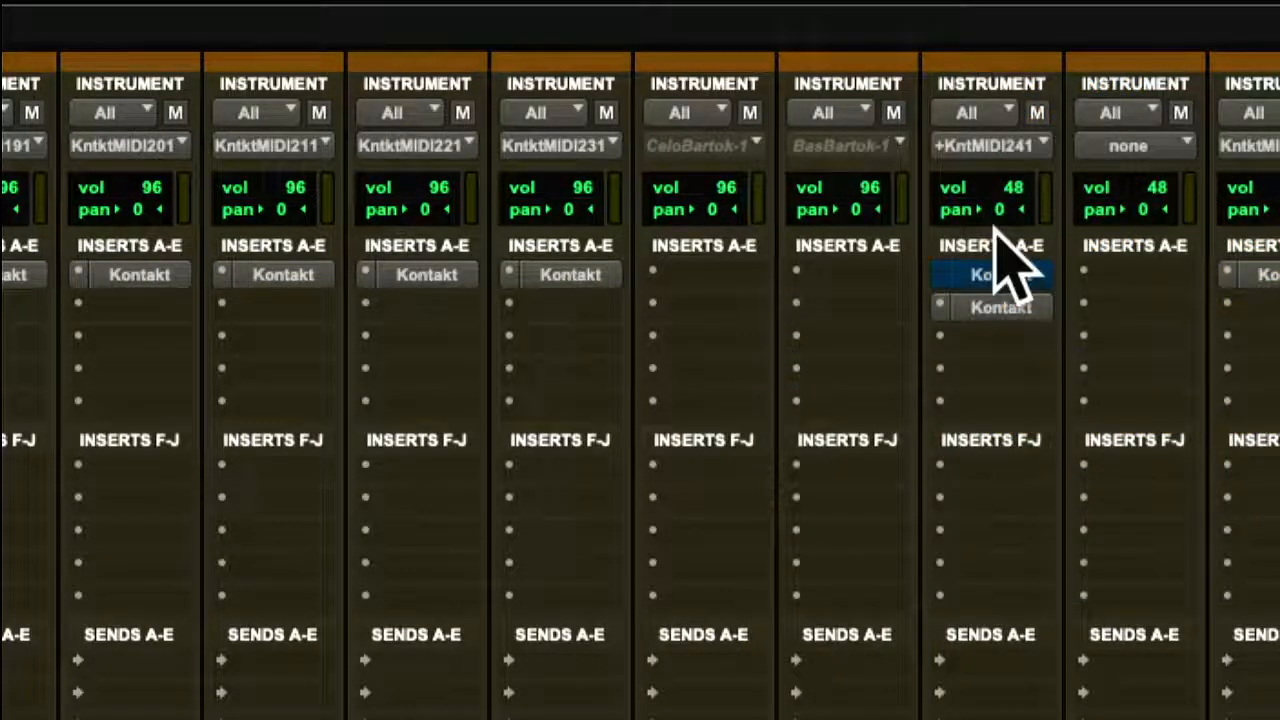
click(983, 142)
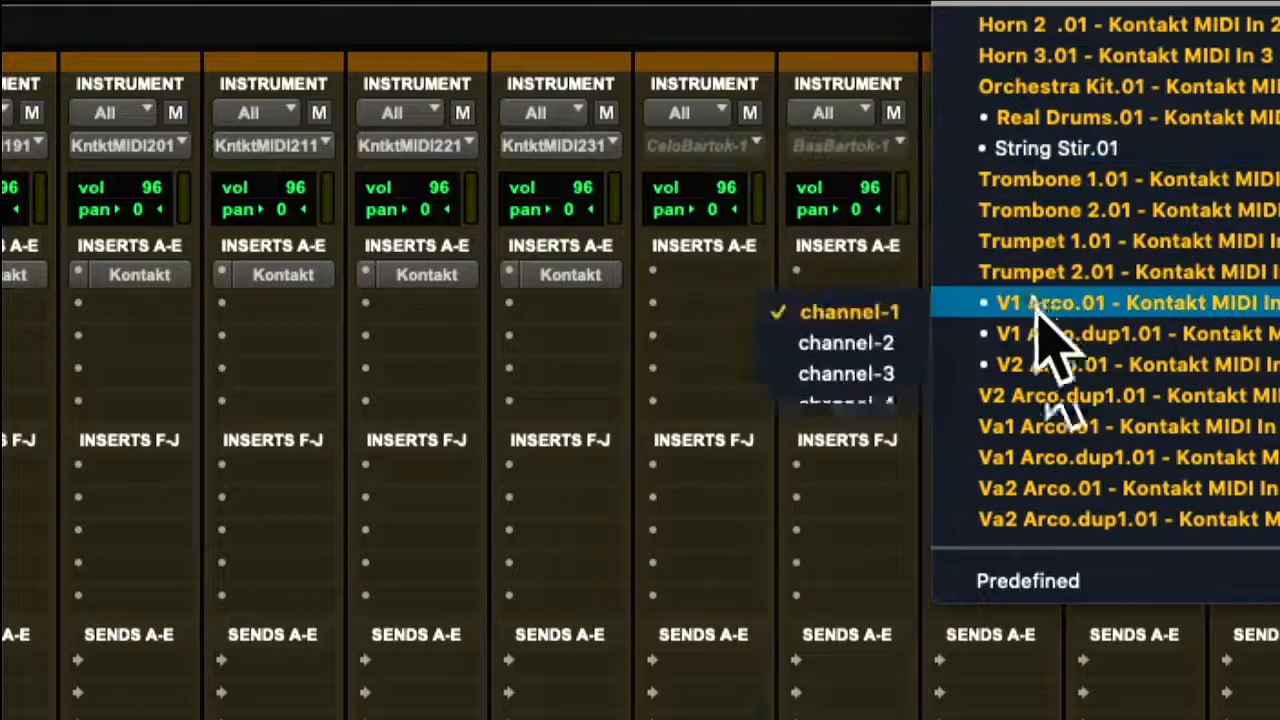
mouse_move(1045, 395)
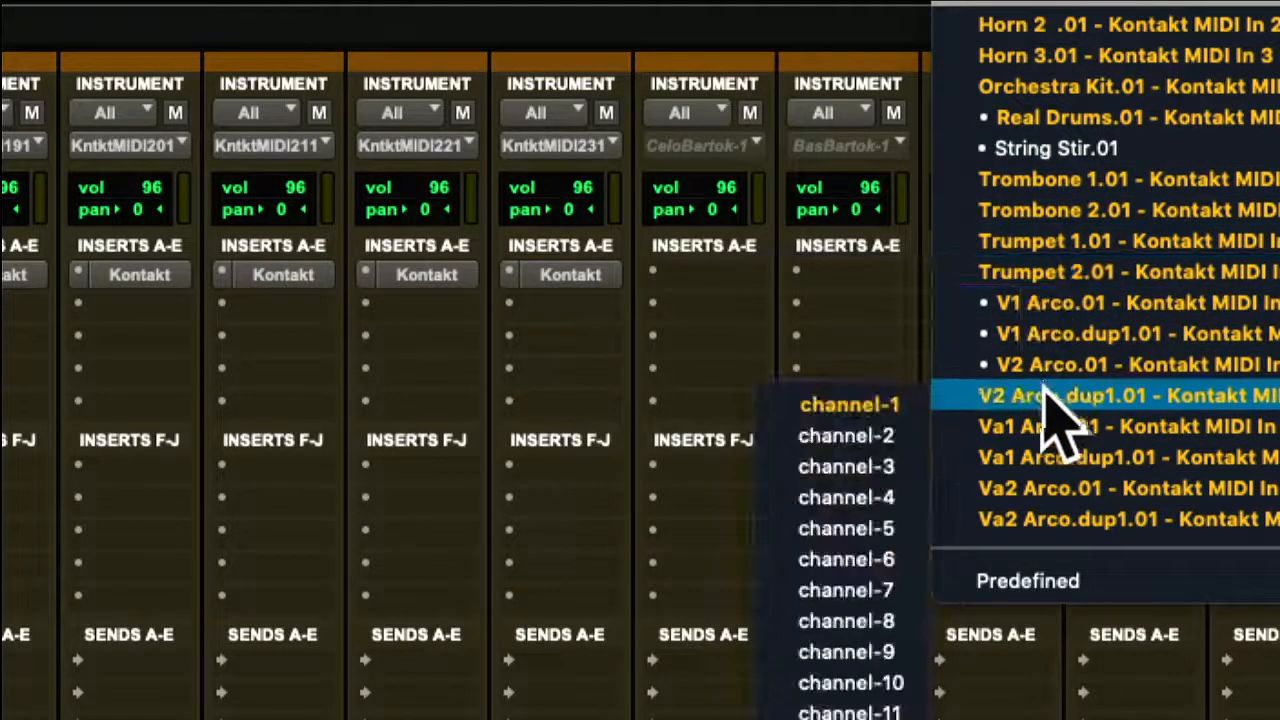
click(880, 400)
Add channel-1 of Va1 Arco.01 and Va1 Arco.dup1.01 as String Stir MIDI outputs and play the session to audition the layering.
click(1018, 150)
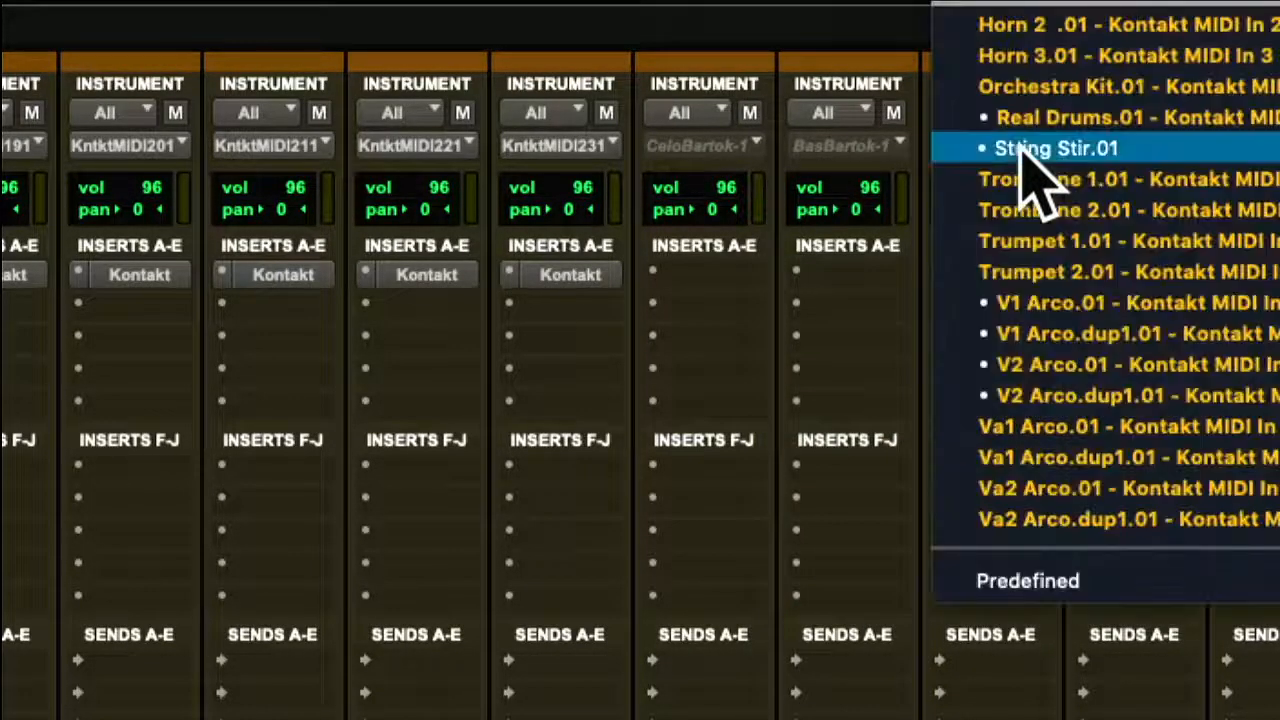
mouse_move(1040, 425)
click(850, 435)
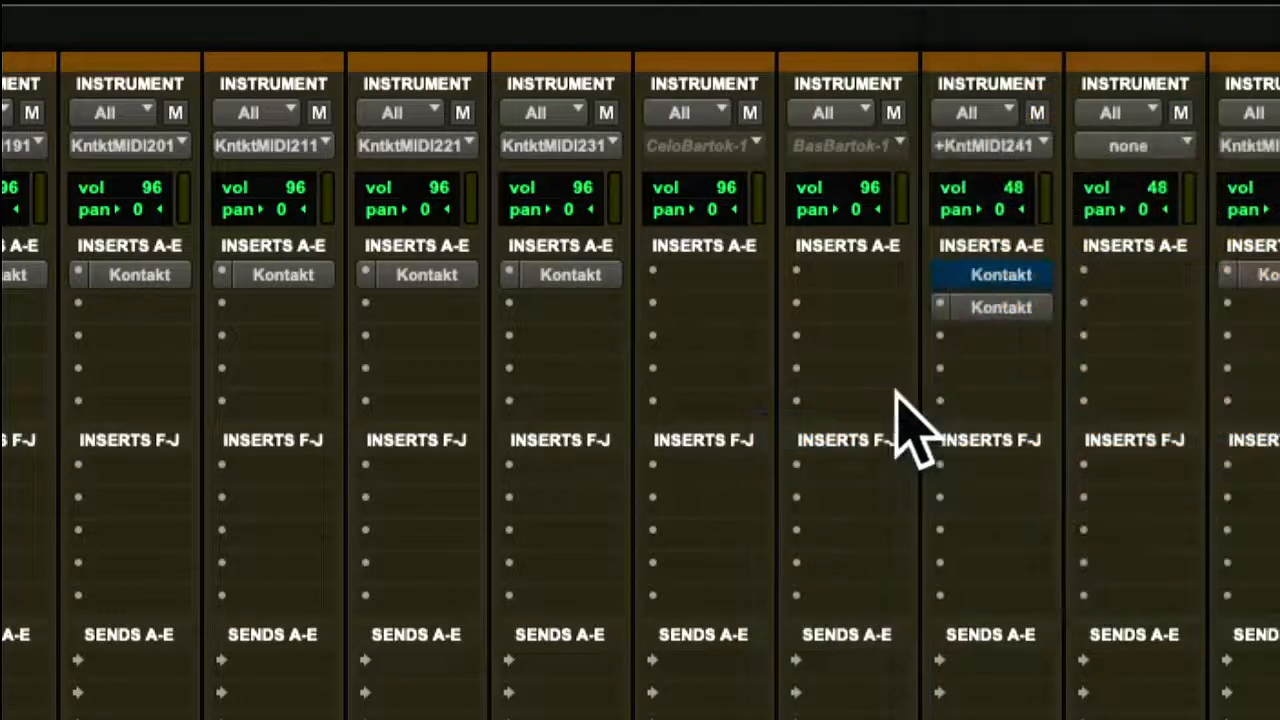
click(1003, 145)
mouse_move(1043, 486)
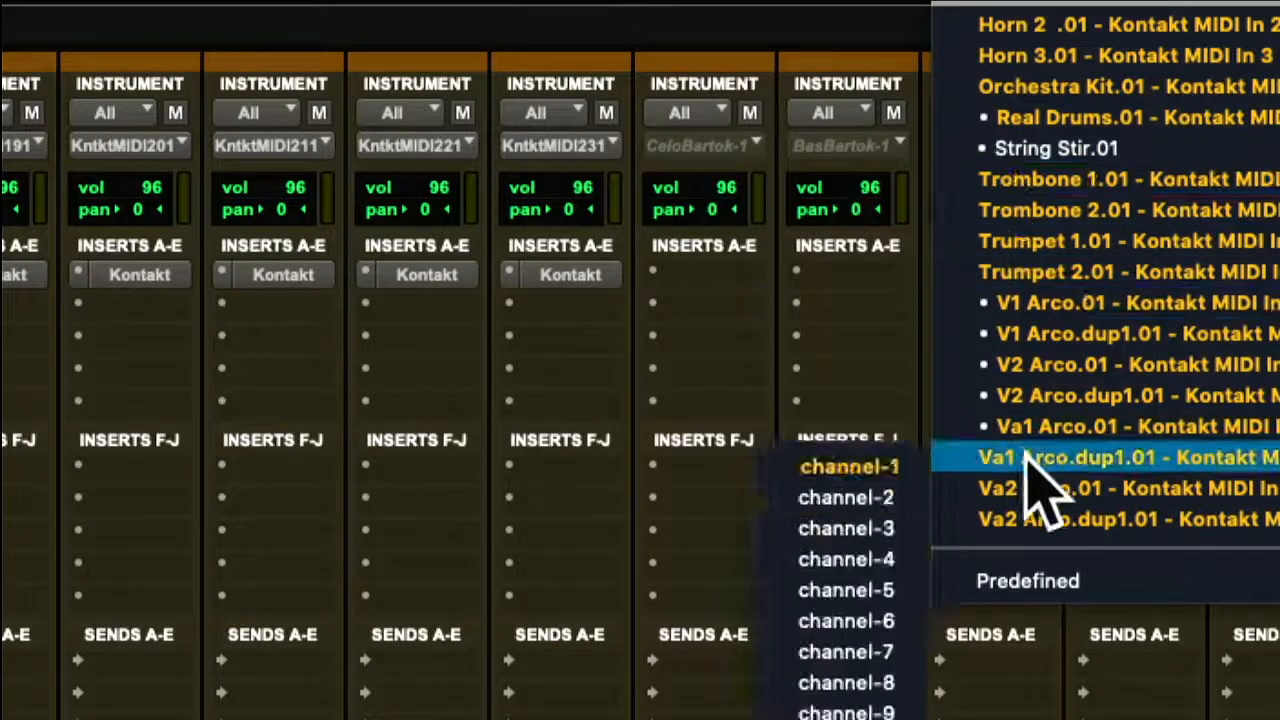
click(935, 465)
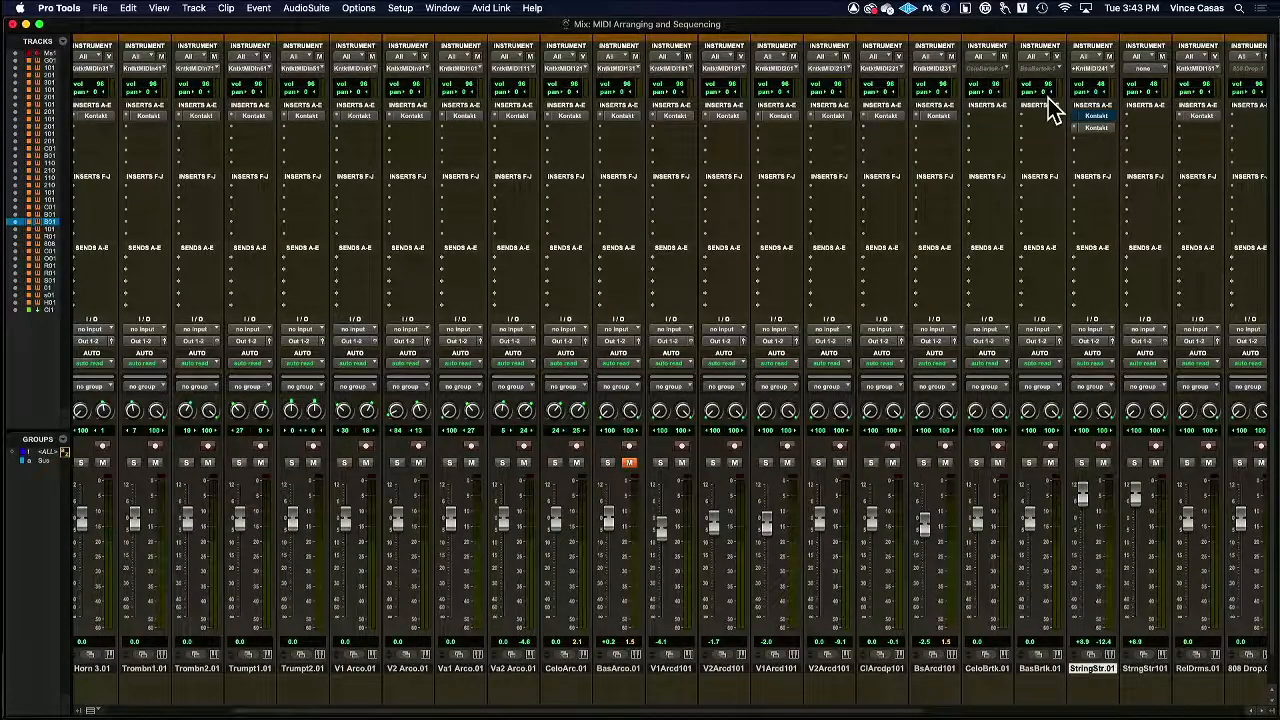
key(space)
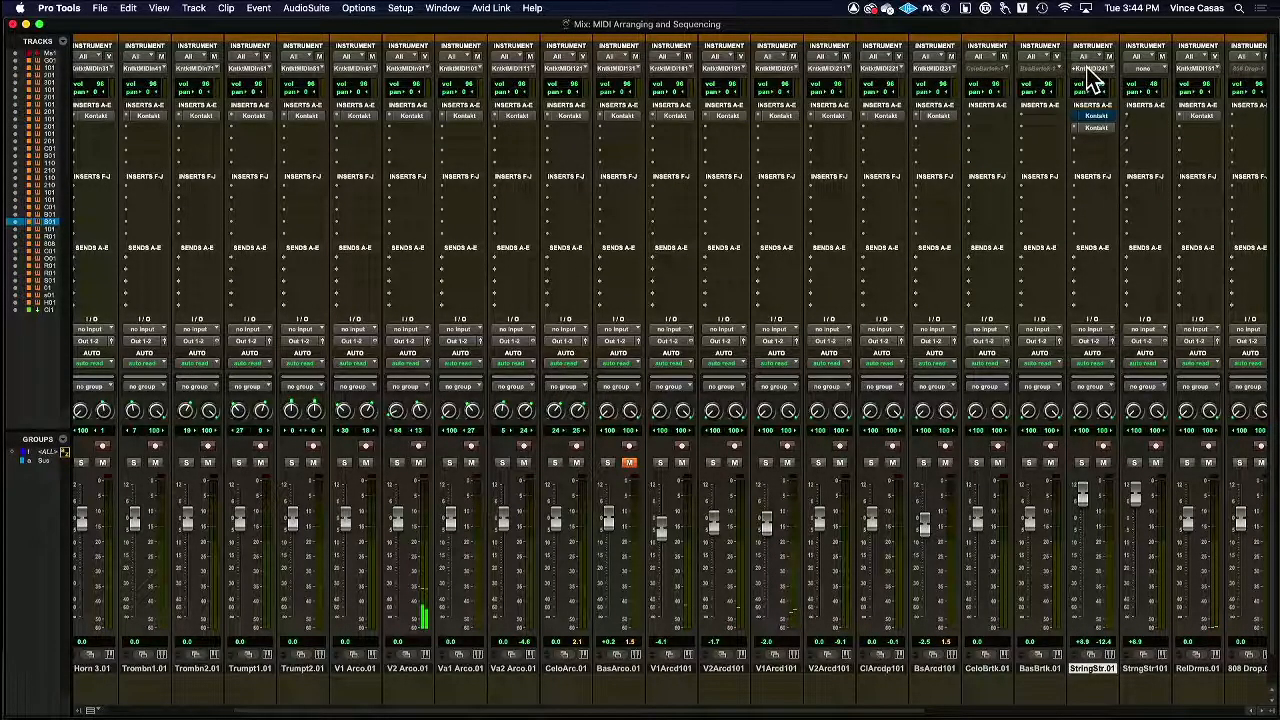
Add Va2 Arco.01 - Kontakt MIDI In 11, Trombone 1.01 and Trombone 2.01 as further MIDI outputs of String Stir.
click(1092, 80)
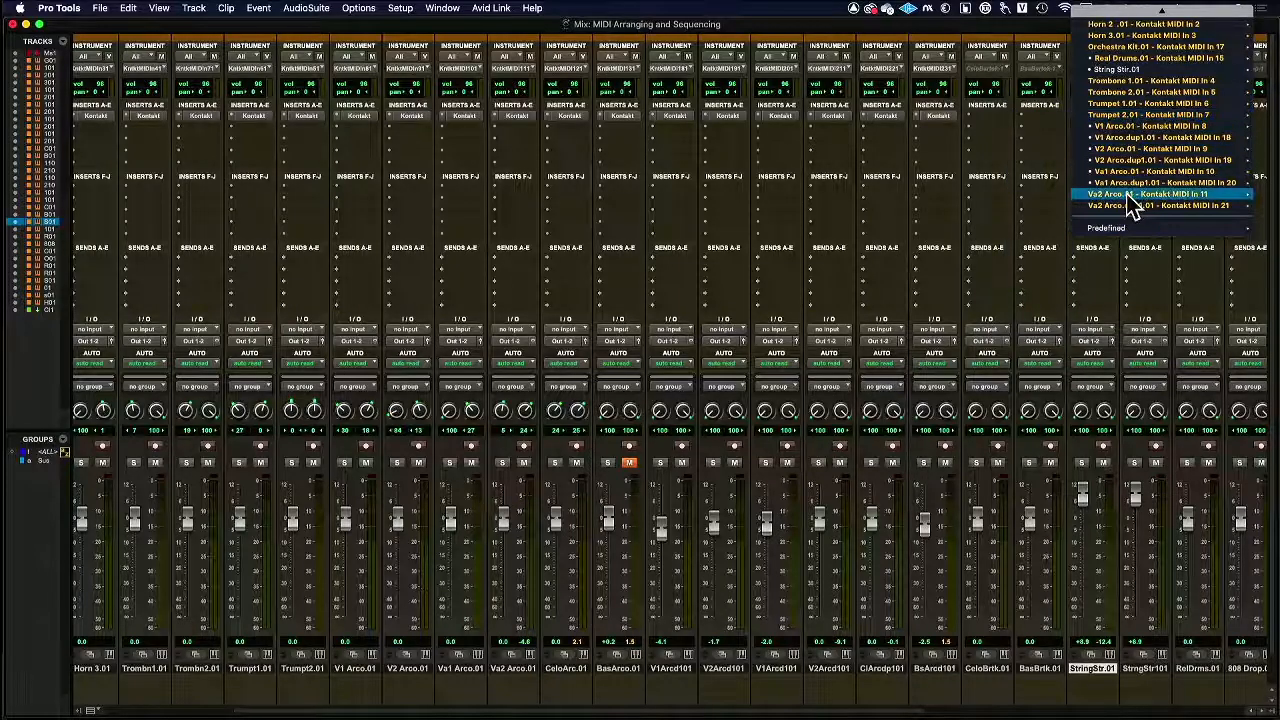
click(1058, 197)
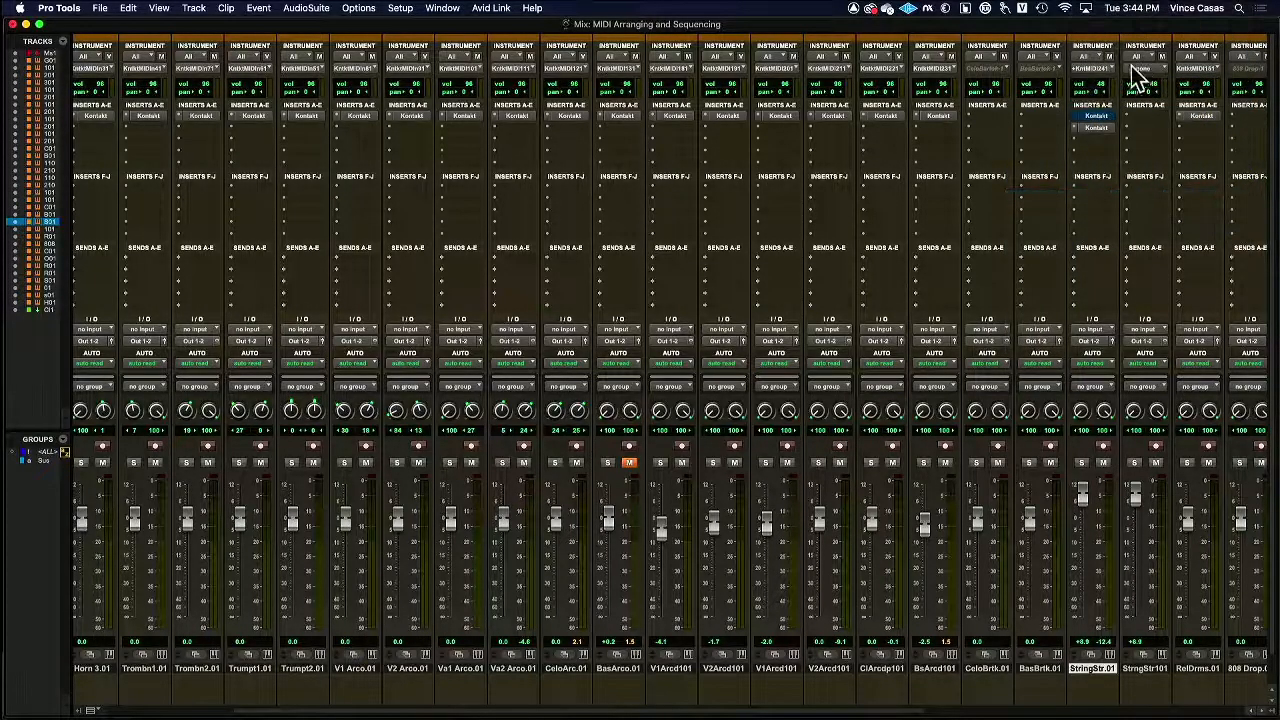
click(1094, 68)
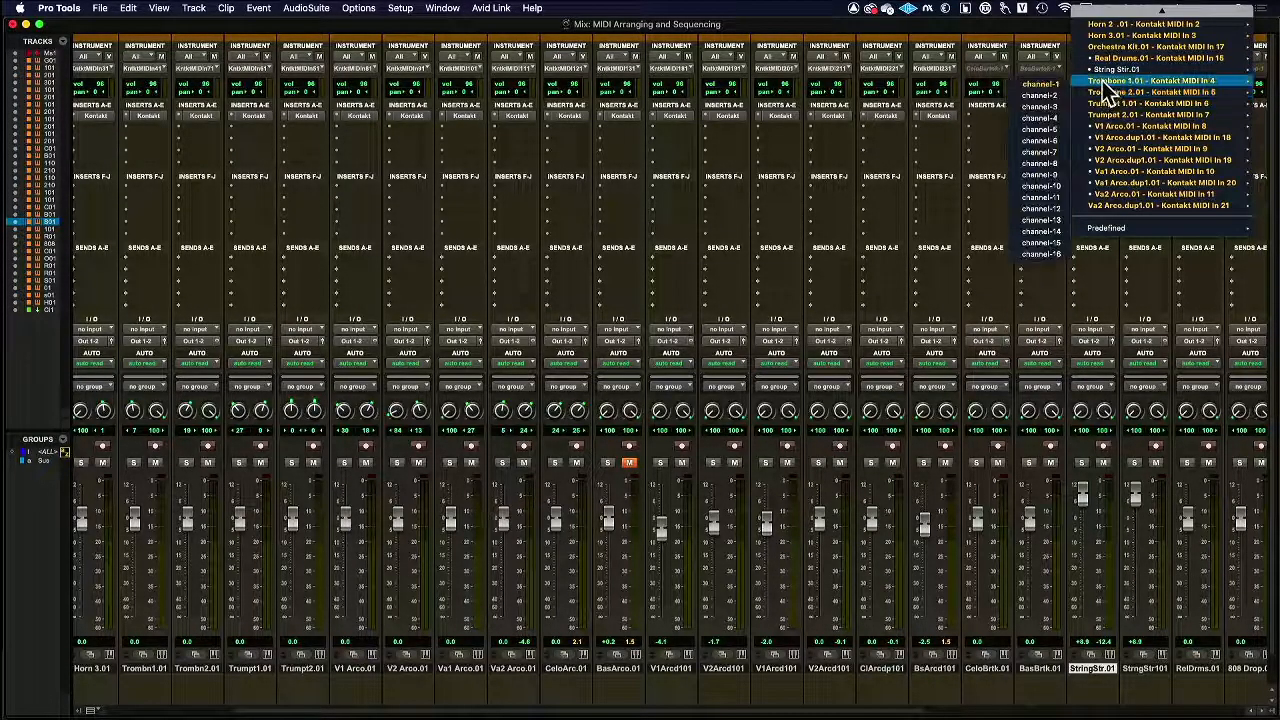
click(1098, 86)
click(1093, 68)
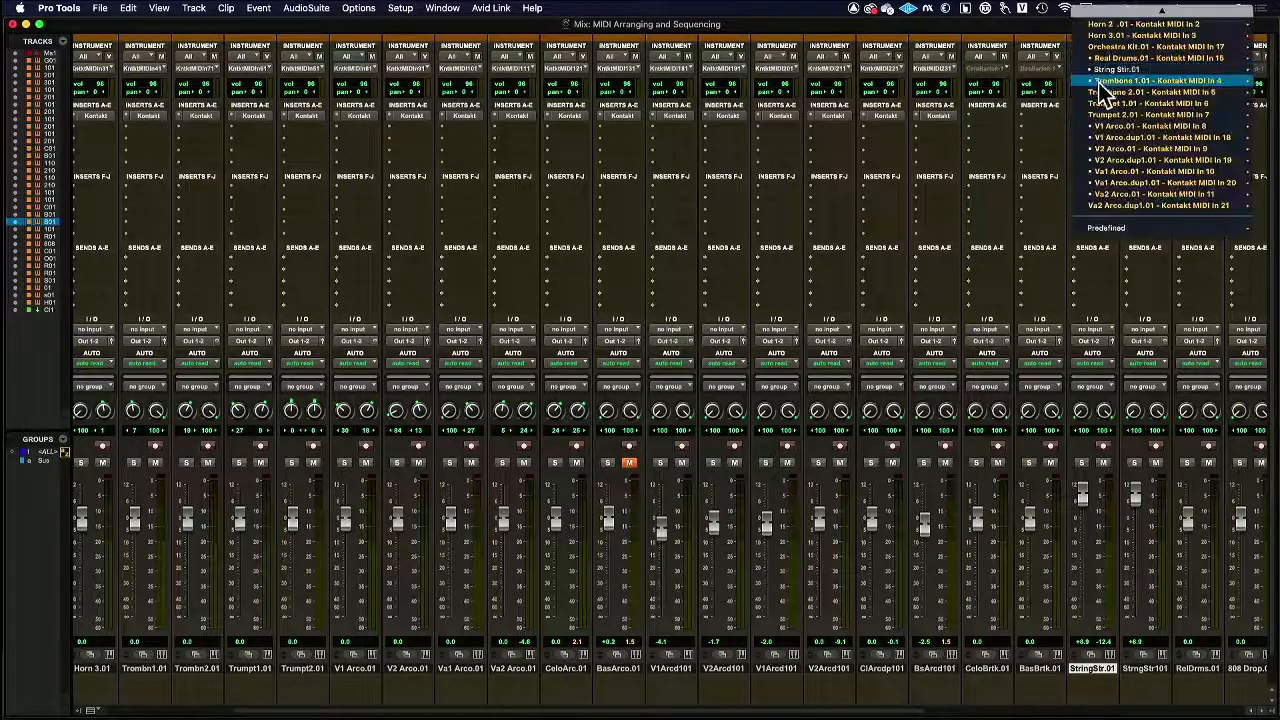
click(1048, 90)
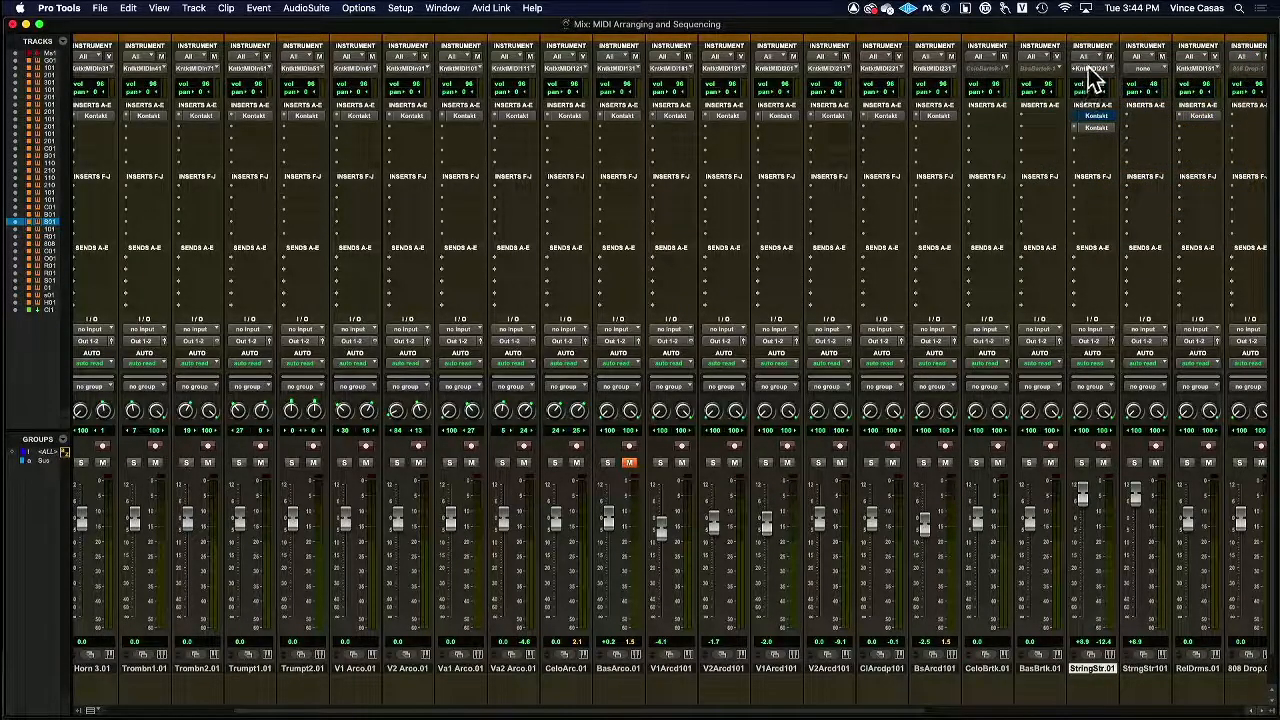
Add Trumpet 1.01, Trumpet 2.01 and Va2 Arco.dup1.01 - Kontakt MIDI In 21 as further MIDI outputs of String Stir.
click(1091, 70)
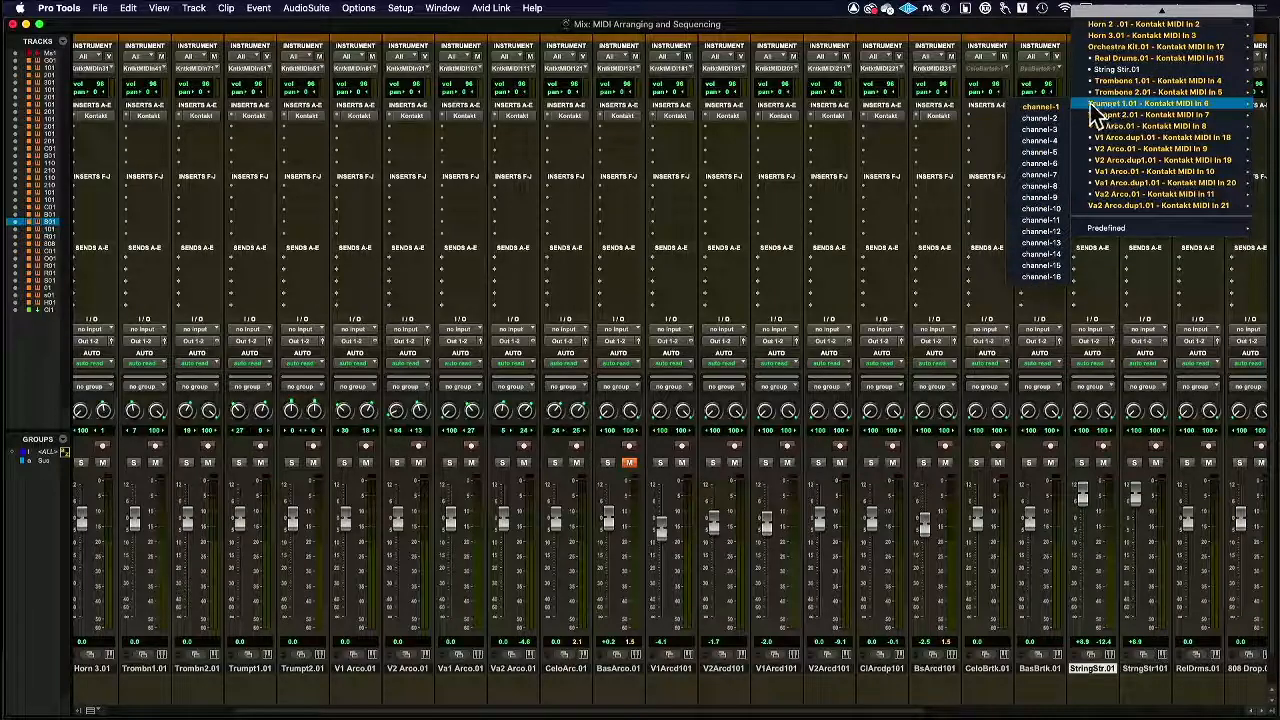
click(1043, 119)
click(1085, 68)
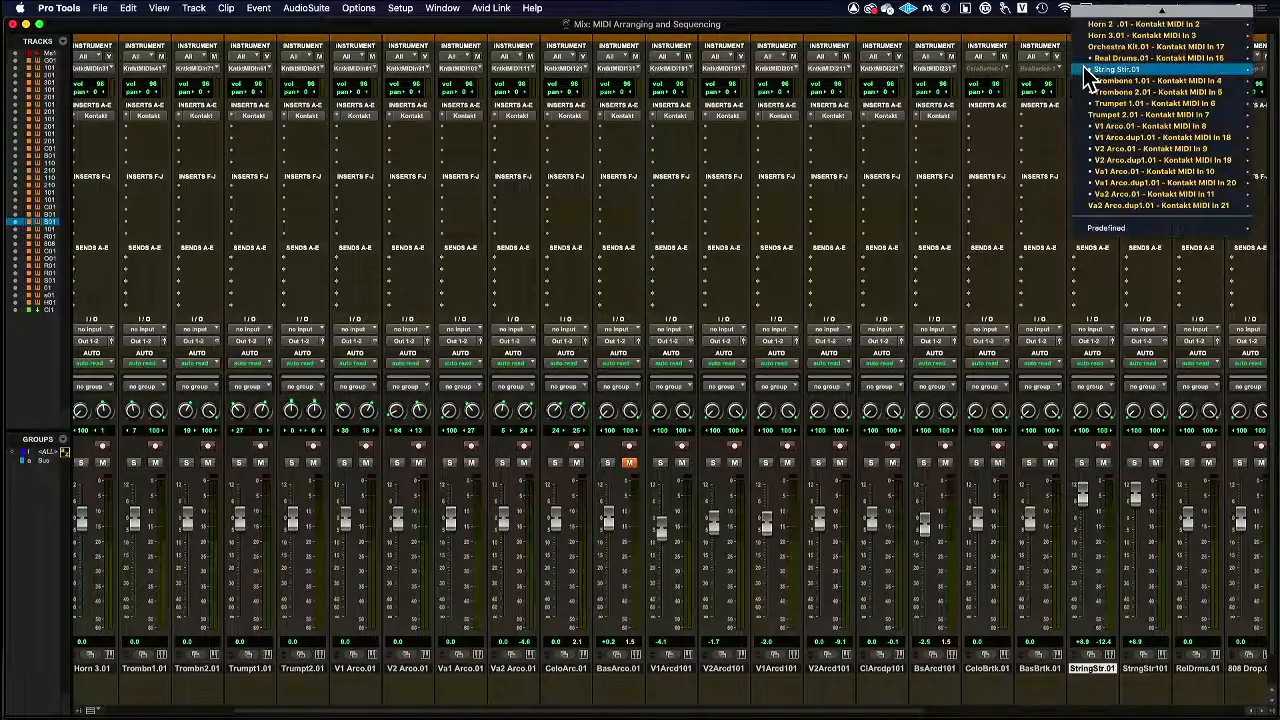
mouse_move(1120, 114)
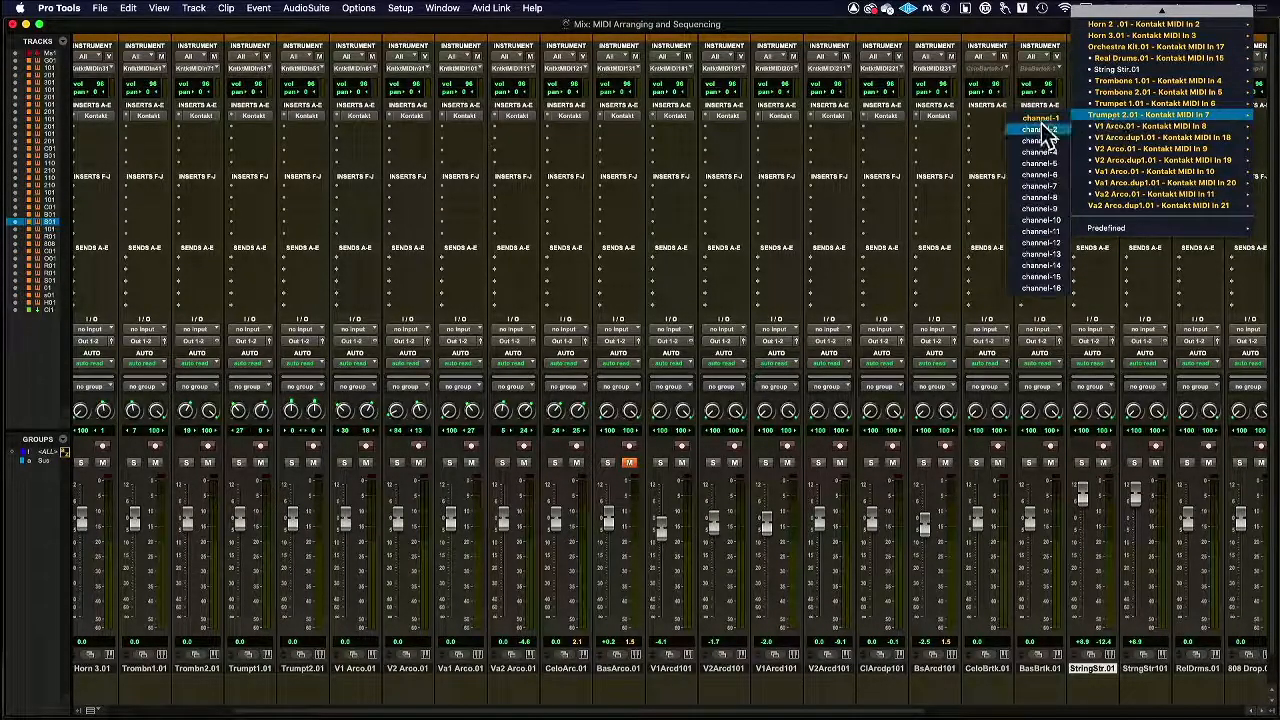
click(1045, 133)
click(1091, 70)
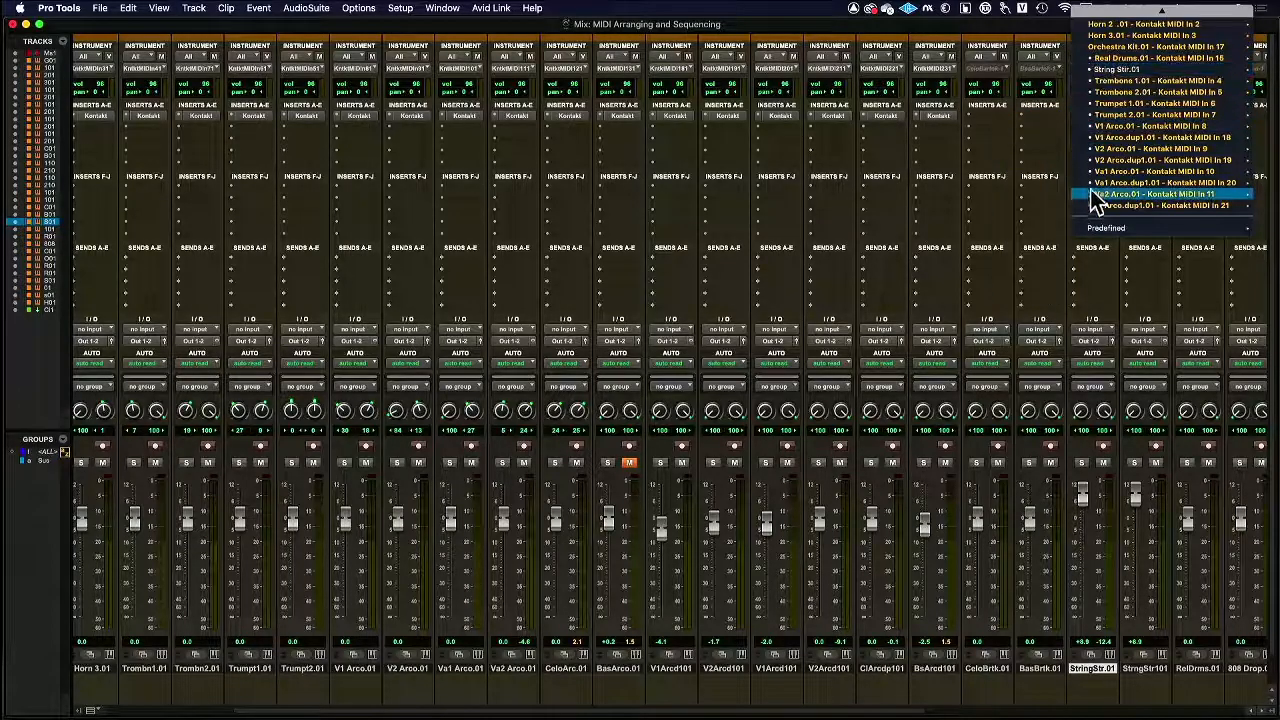
mouse_move(1093, 197)
click(1052, 222)
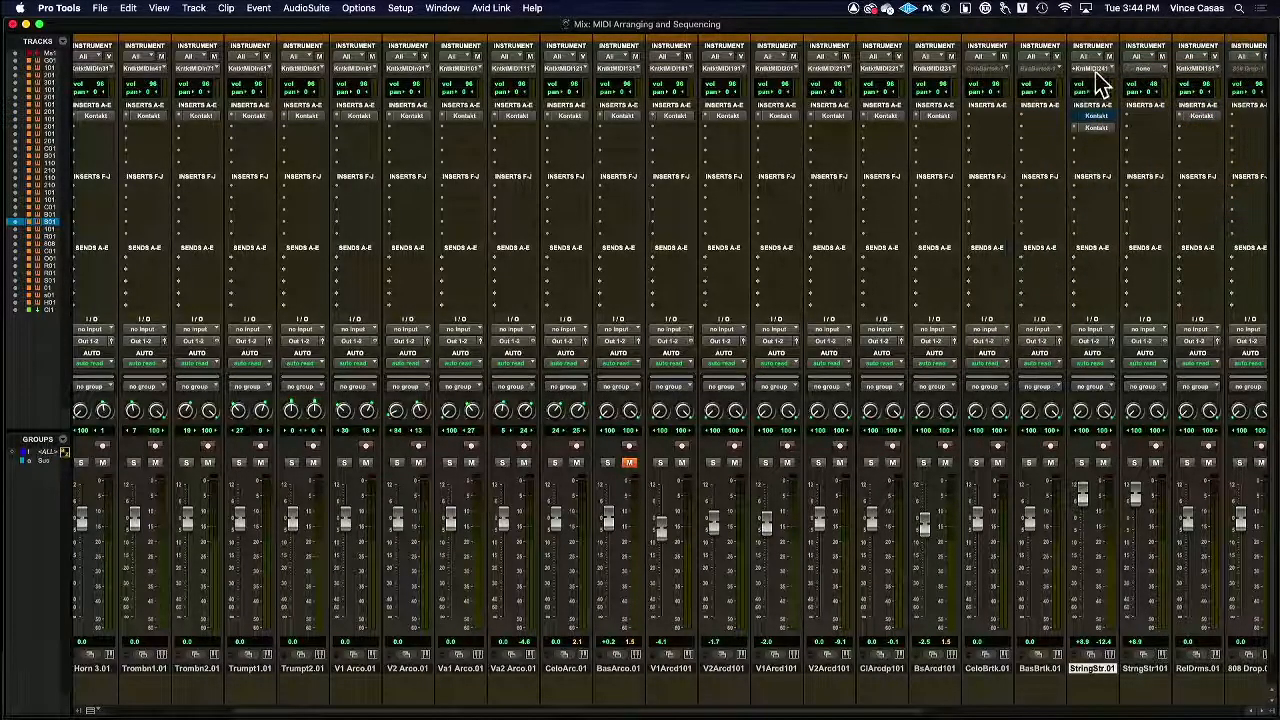
Add Horn 1.01 - Kontakt MIDI In 1 and Horn 2.01 - Kontakt MIDI In 2 as MIDI outputs of String Stir.
click(1095, 70)
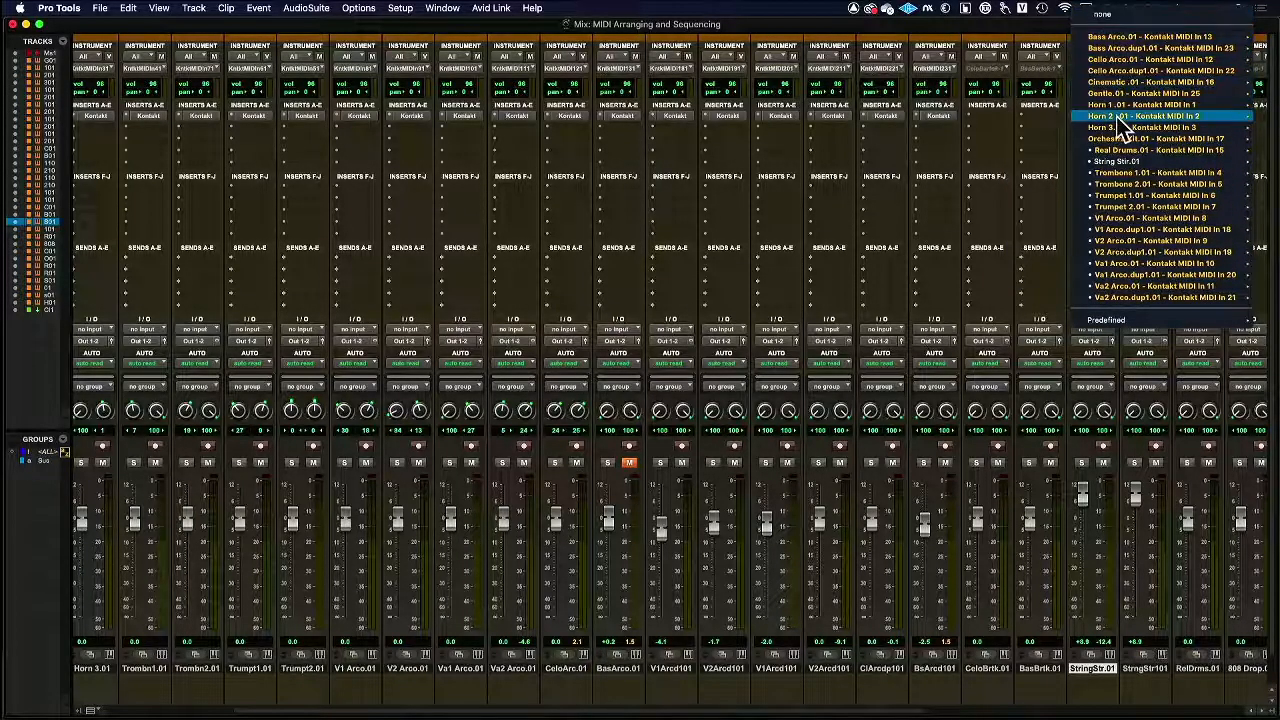
mouse_move(1111, 108)
click(1057, 108)
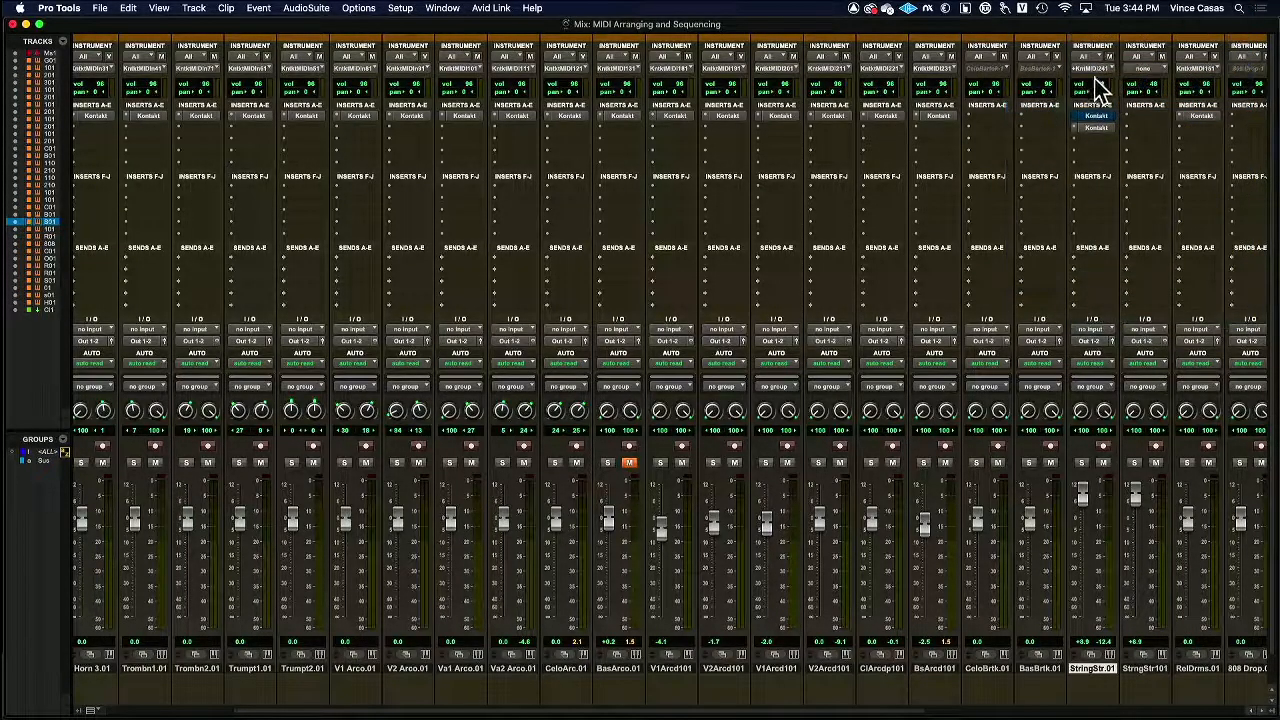
click(1094, 70)
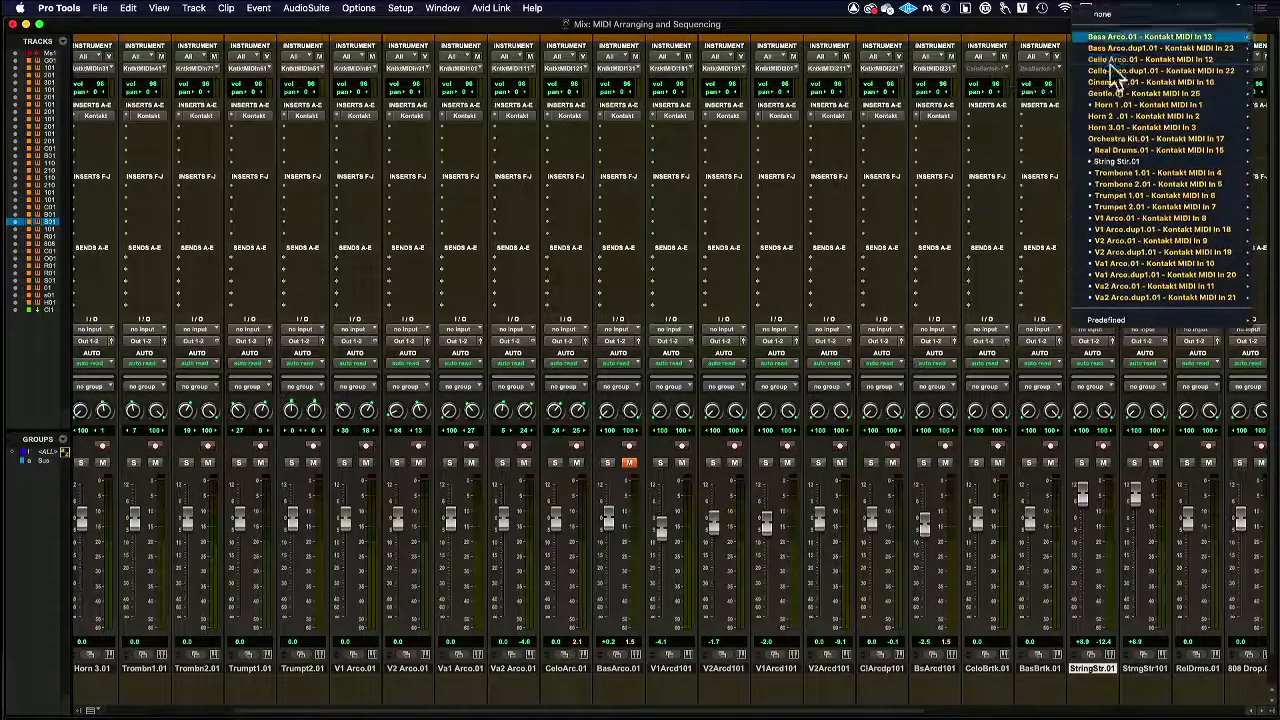
mouse_move(1109, 116)
ctrl+click(1058, 118)
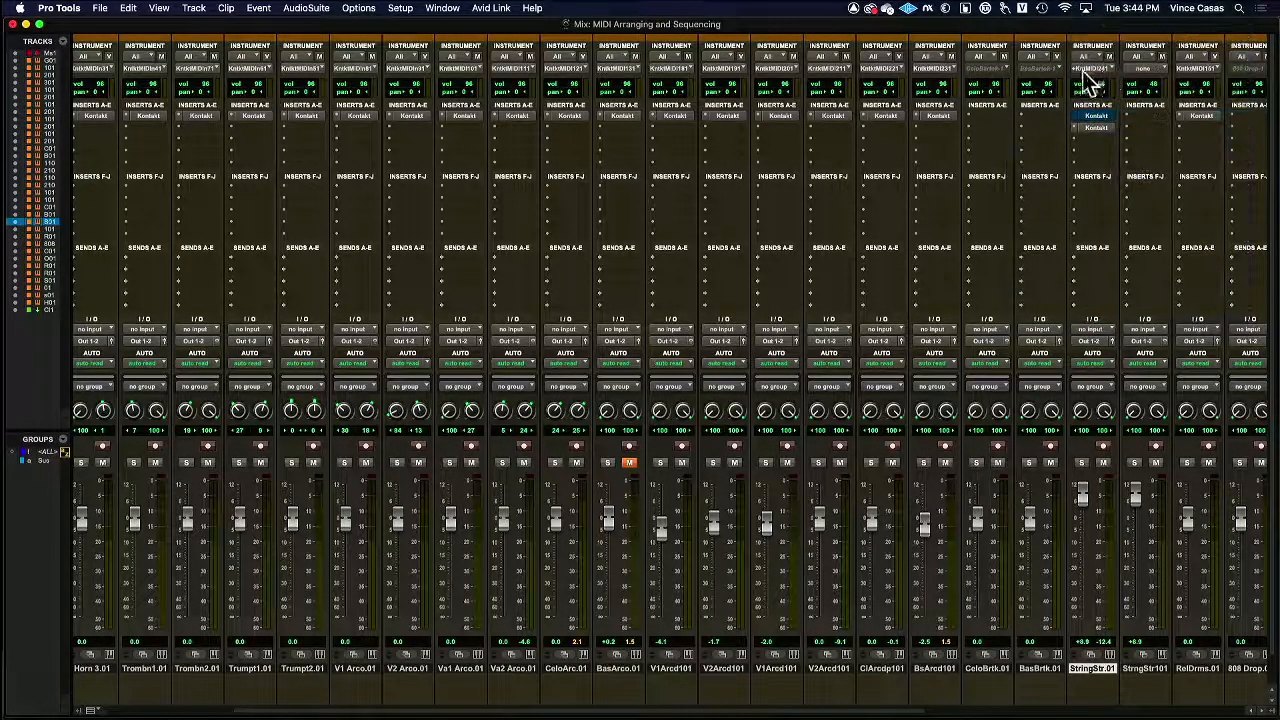
Add Orchestra Kit.01 - Kontakt MIDI In 17 and Horn 3.01 - Kontakt MIDI In 3 as MIDI outputs of String Stir.
ctrl+click(1084, 71)
scroll(1090, 85, up, 3)
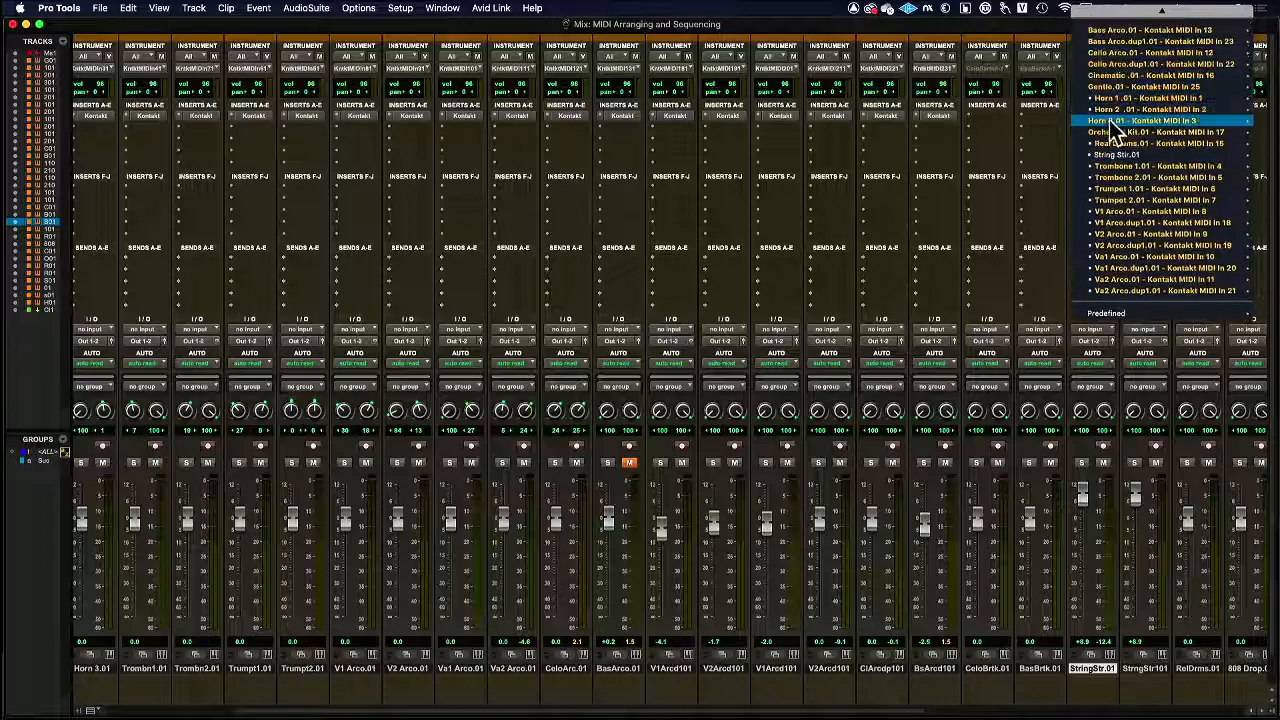
mouse_move(1113, 135)
ctrl+click(1045, 135)
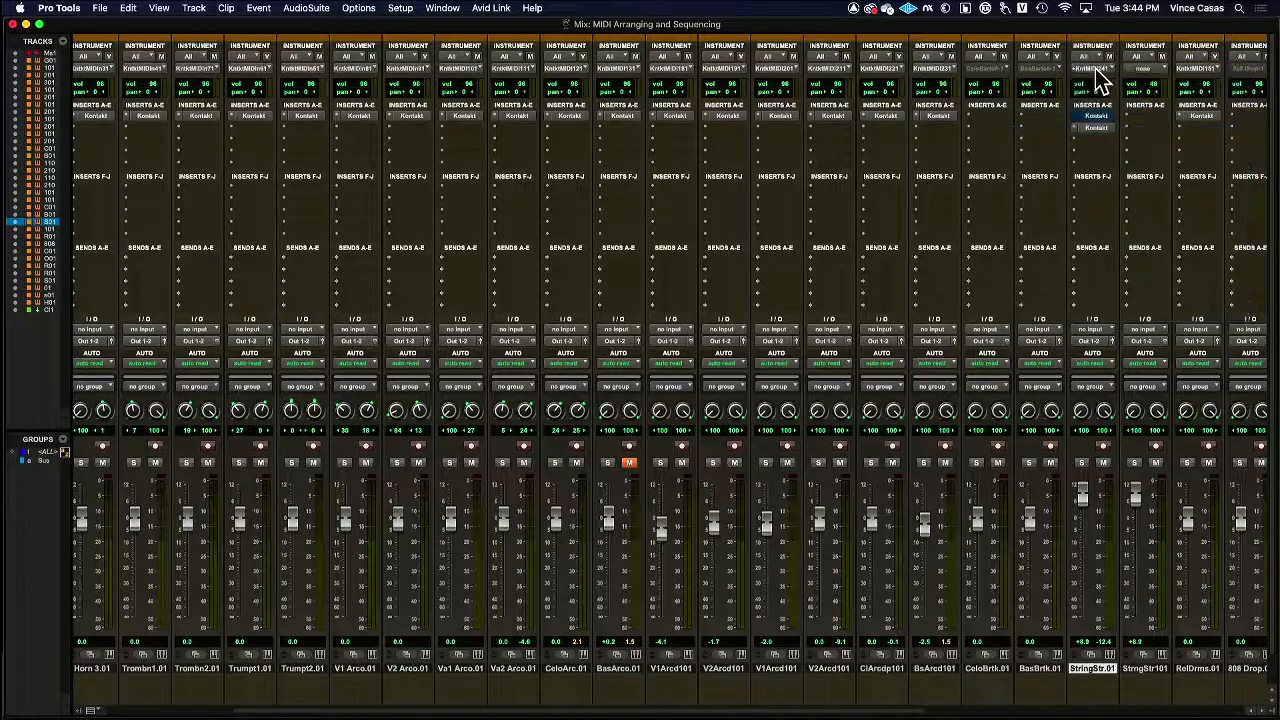
ctrl+click(1090, 69)
scroll(1110, 60, up, 3)
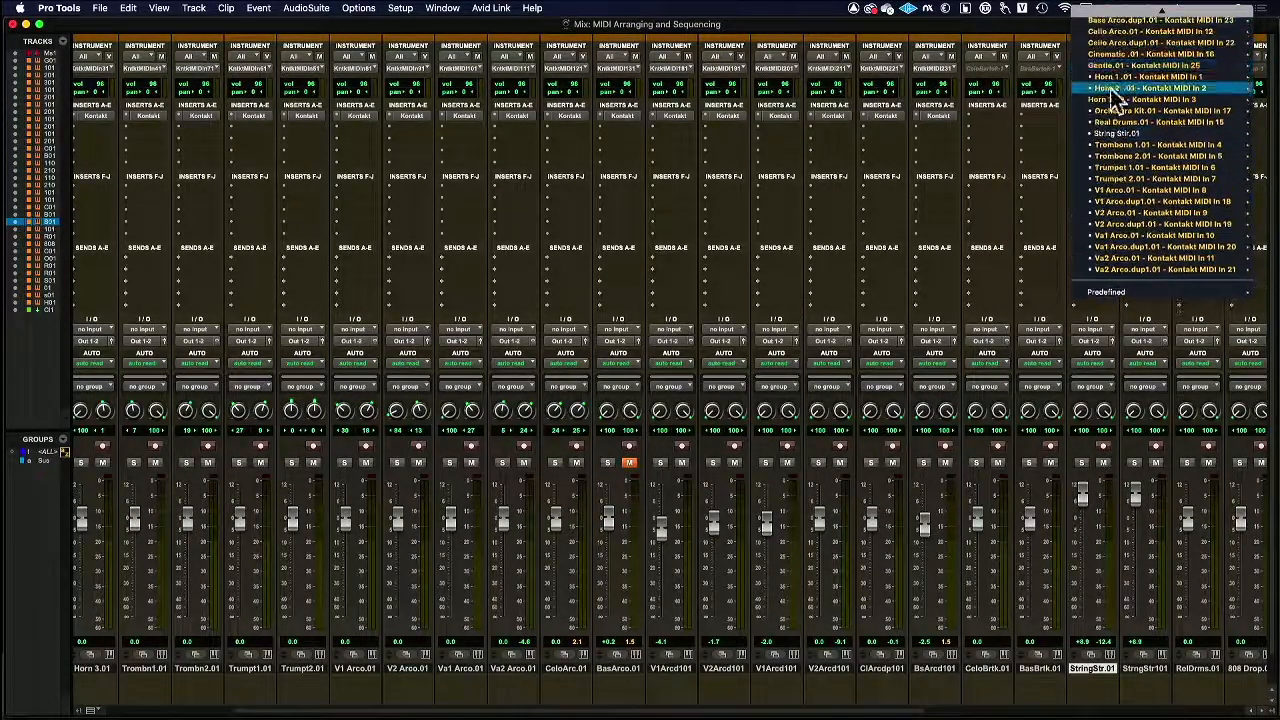
mouse_move(1097, 103)
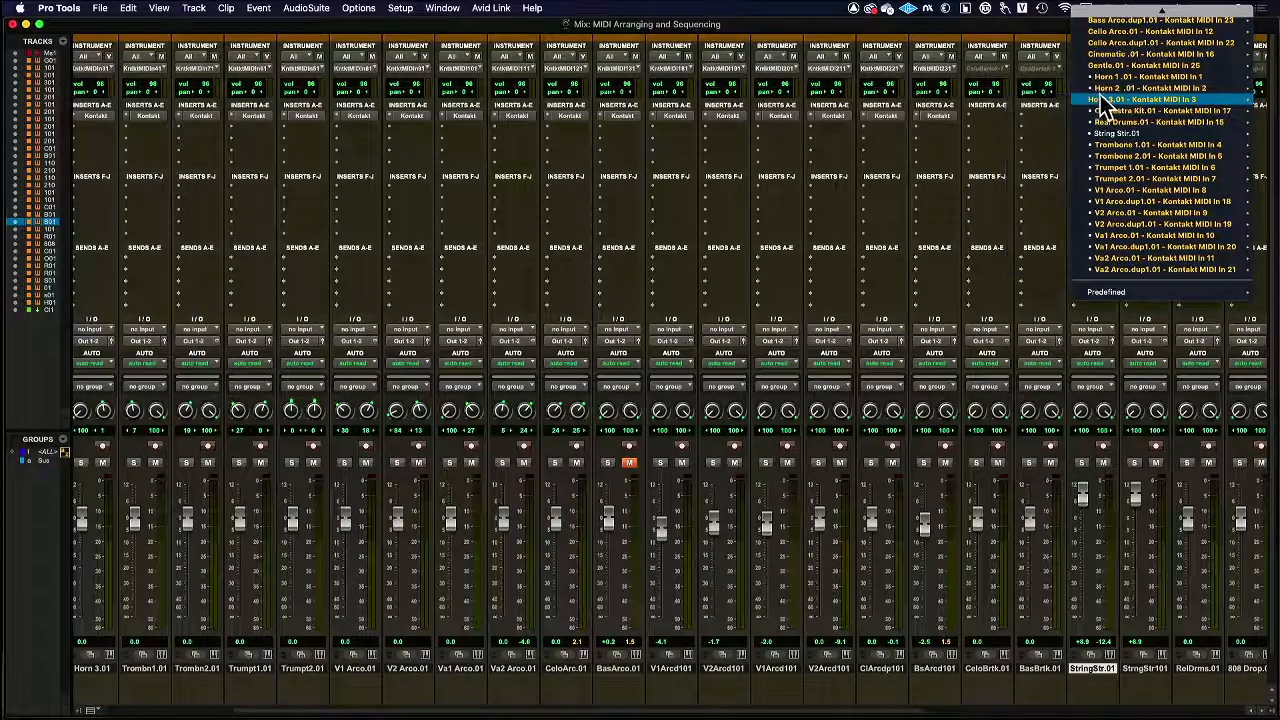
ctrl+click(1048, 103)
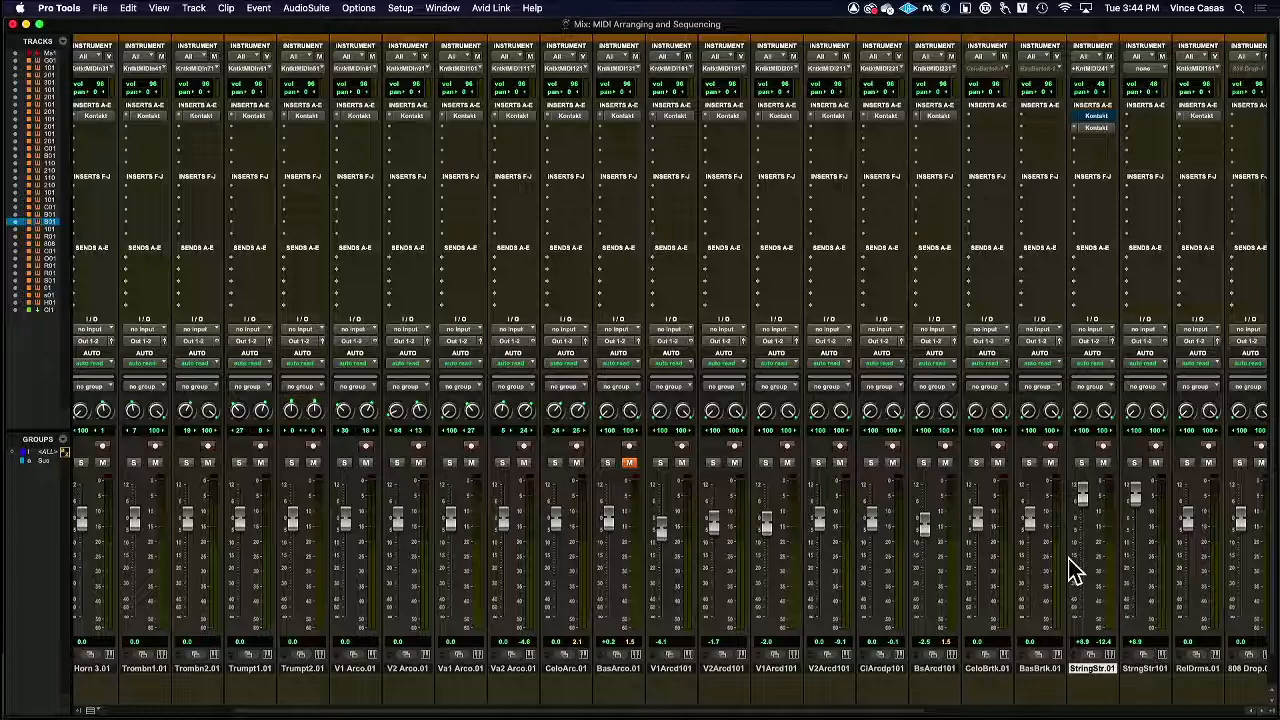
Record-enable the String Stir channel, play the session to hear all layered instruments, and stop playback.
click(1103, 447)
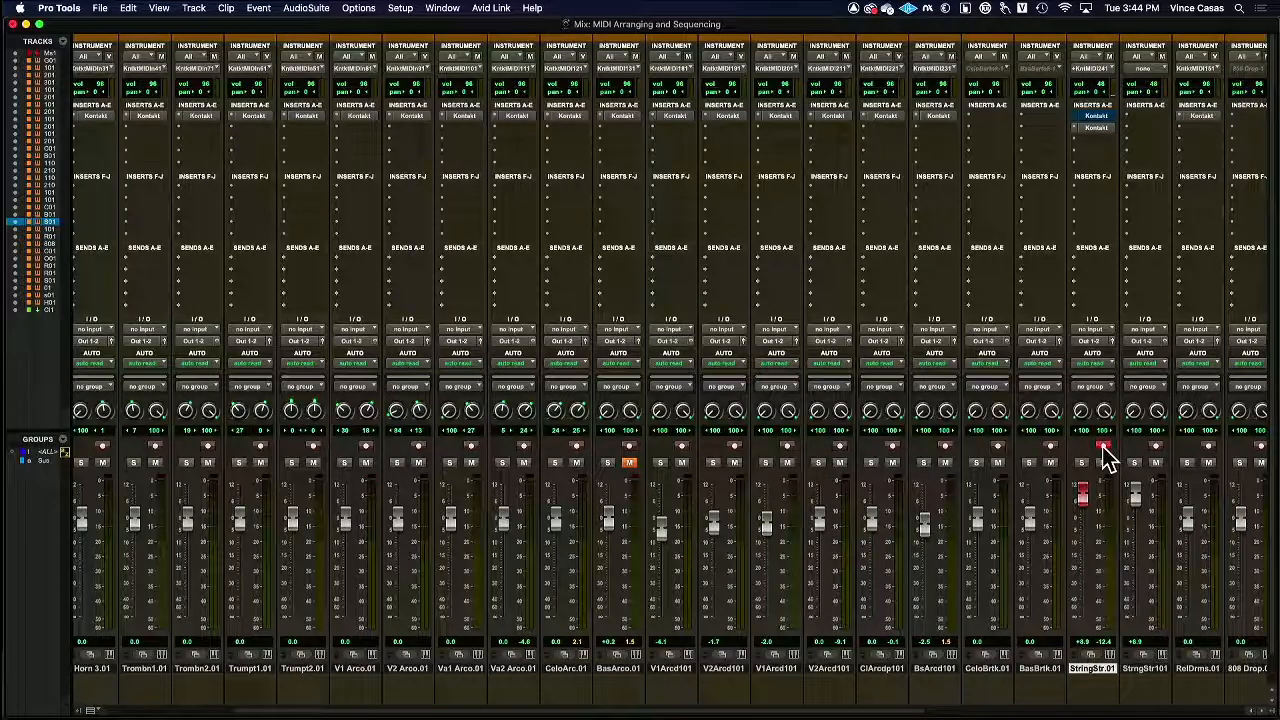
key(space)
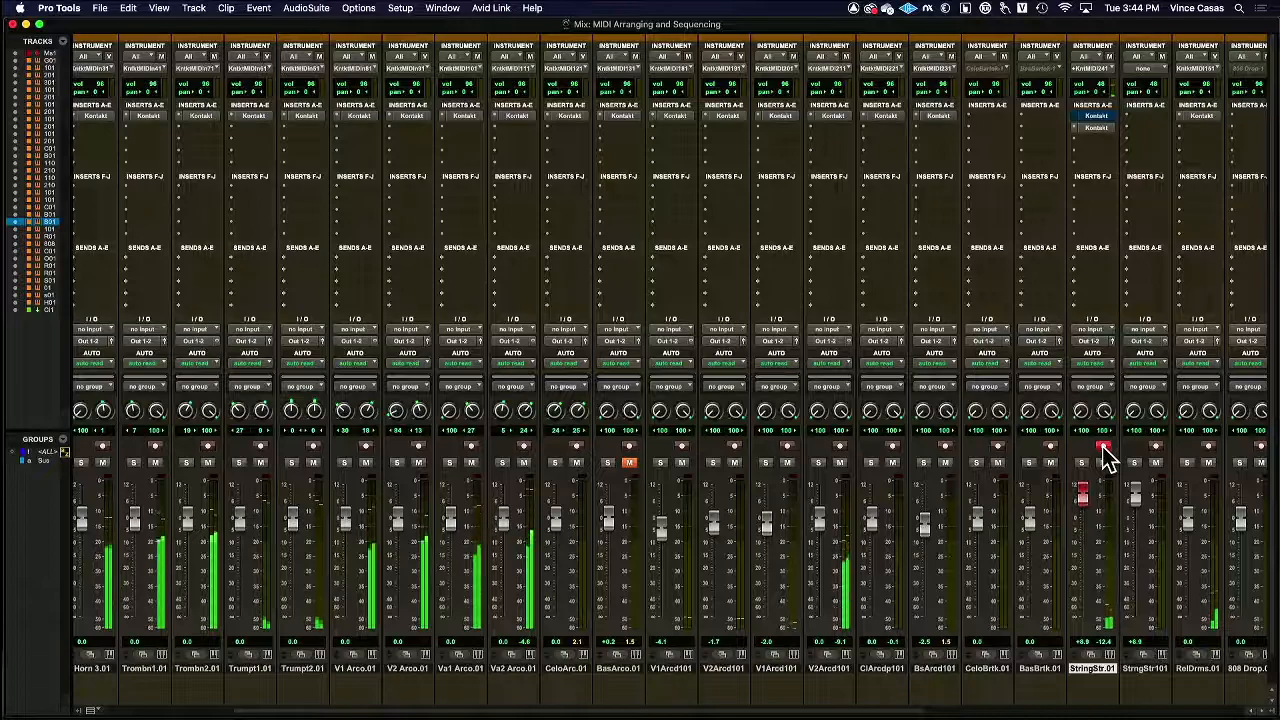
key(space)
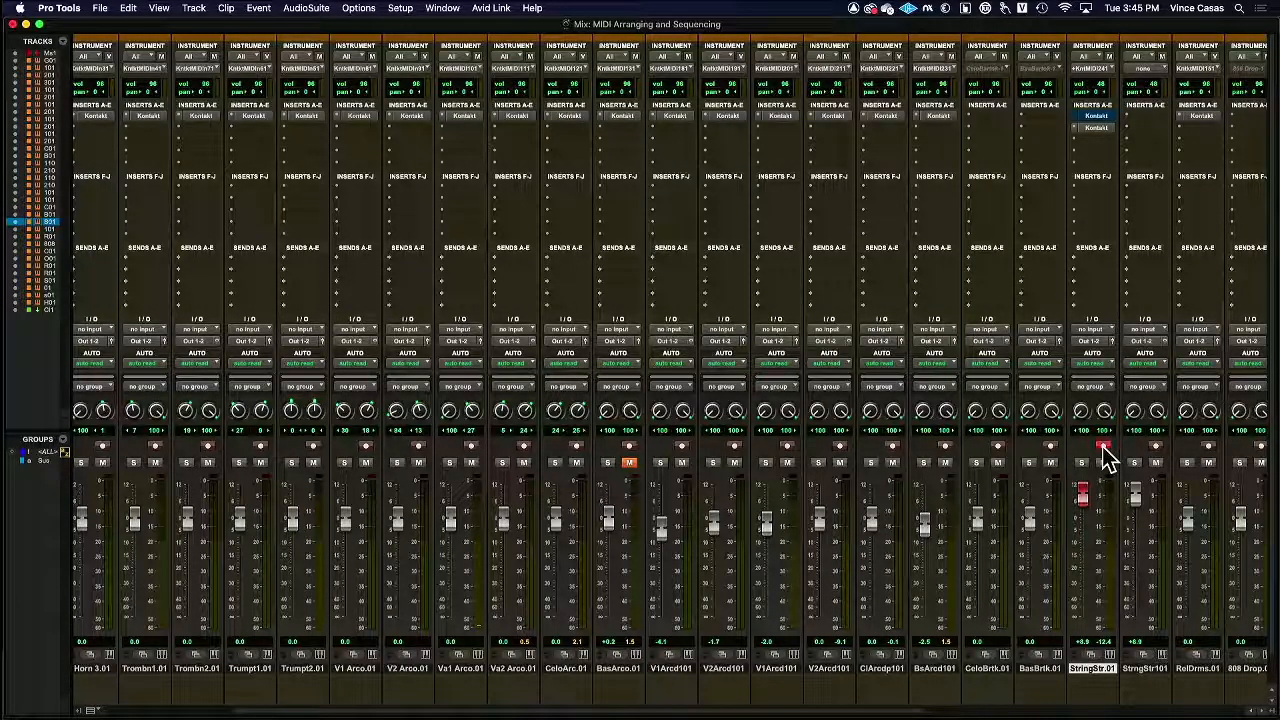
Solo the Gentle.01, Horn 1–3, Trombone 1–2, Trumpet 1–2 and V1 Arco.01 channels in the mixer.
scroll(430, 542, left, 5)
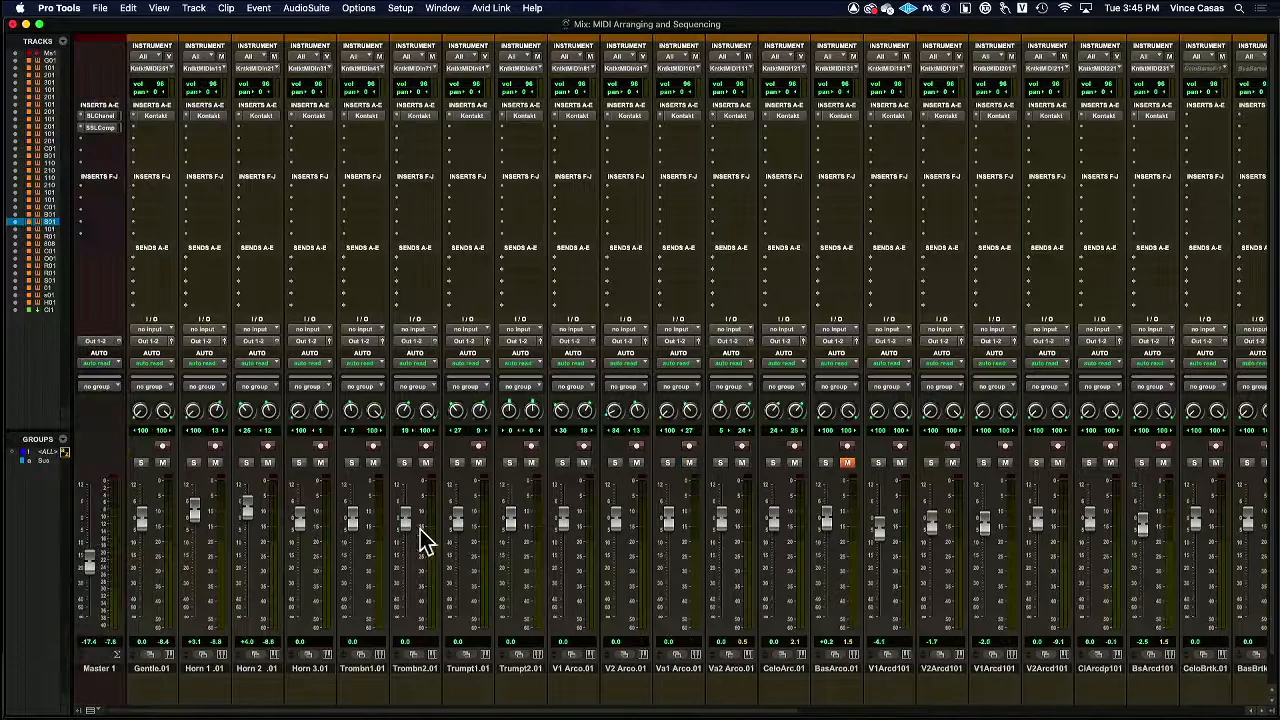
click(141, 462)
click(193, 462)
click(246, 462)
click(299, 462)
click(351, 462)
click(404, 462)
click(456, 462)
click(509, 462)
click(562, 462)
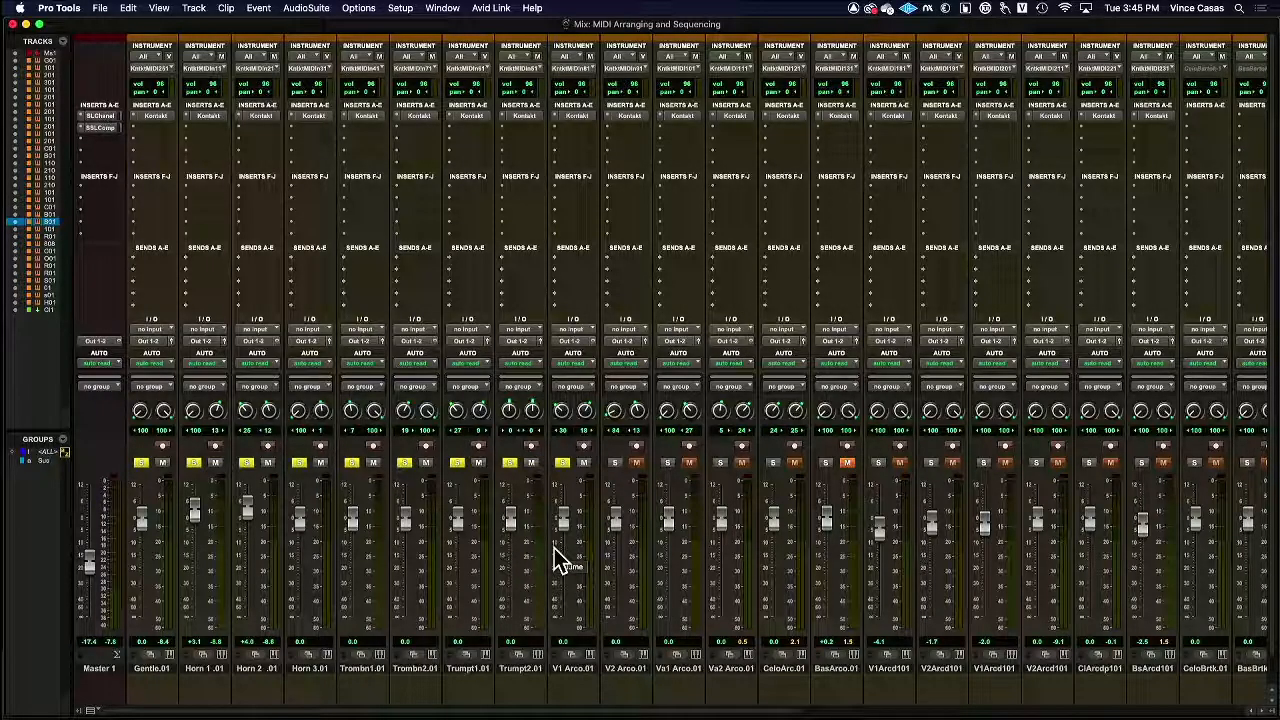
Check the arrangement in the Edit window, then raise the Trumpet 1.01 channel's volume to +6.7 dB in the mixer.
key(super+equal)
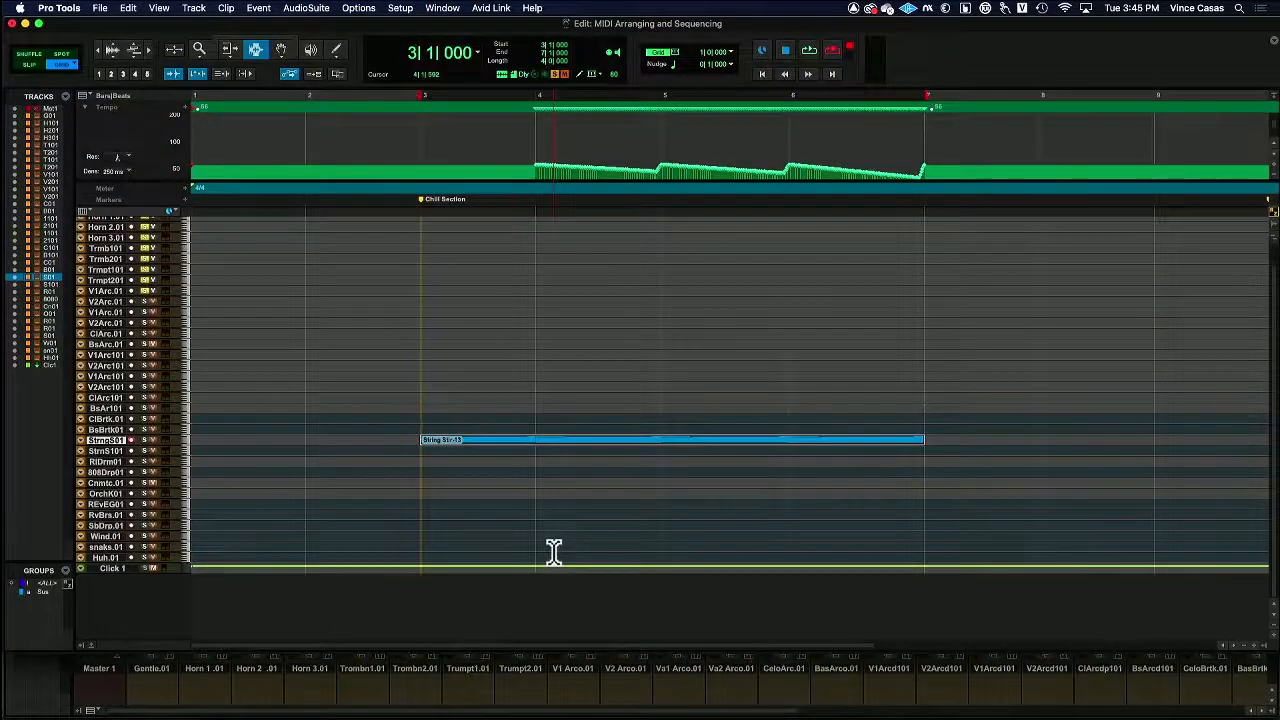
key(super+equal)
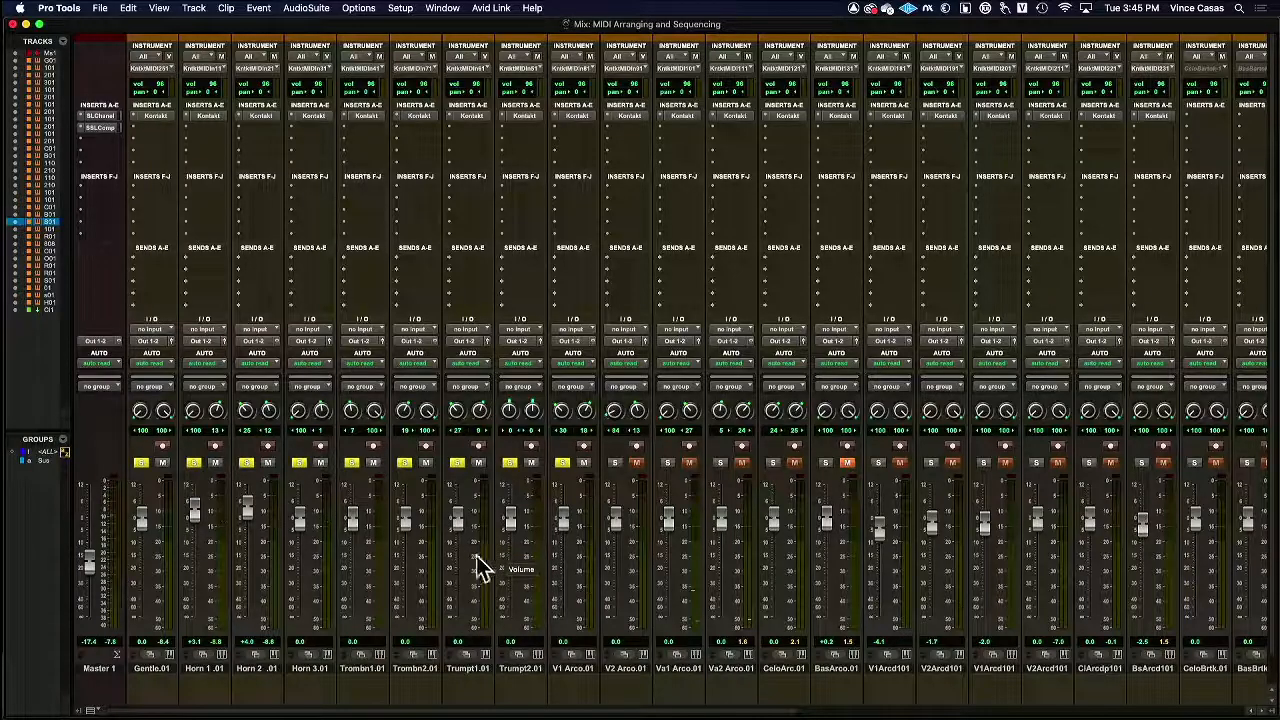
drag(464, 533, 457, 506)
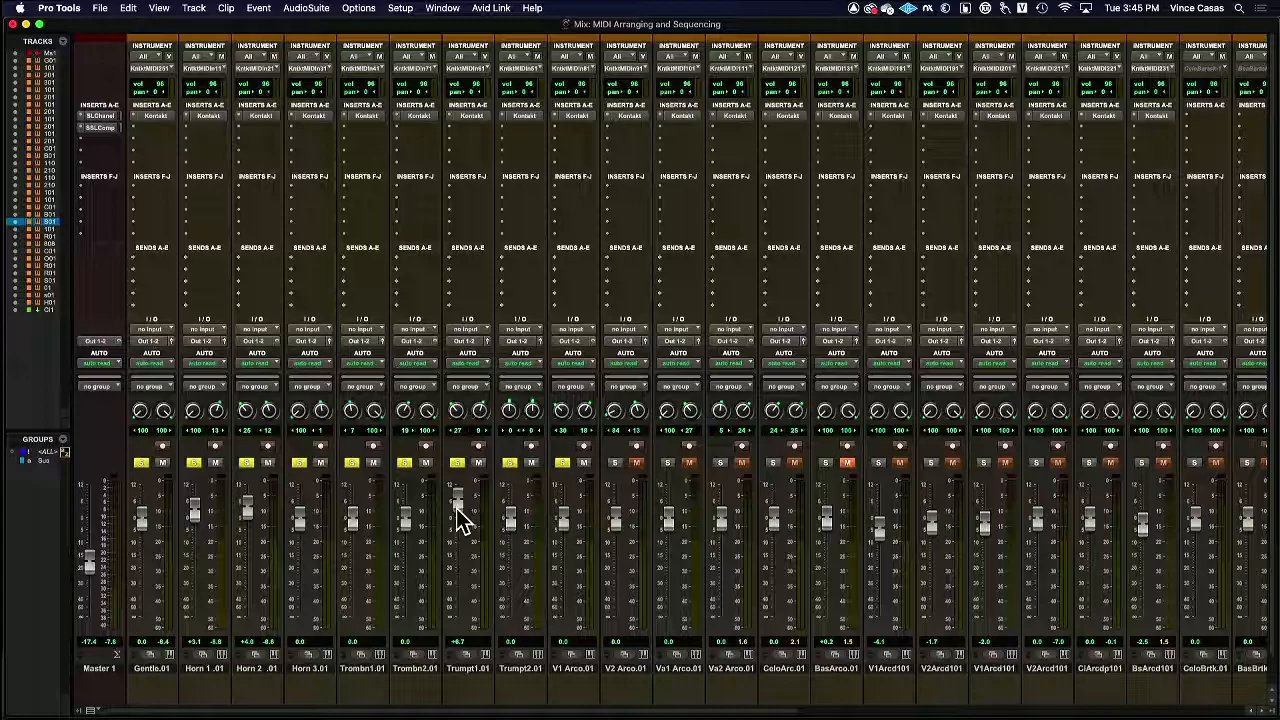
Open the Kontakt instrument on Trumpet 1.01 and look through the instruments loaded in its rack.
click(471, 116)
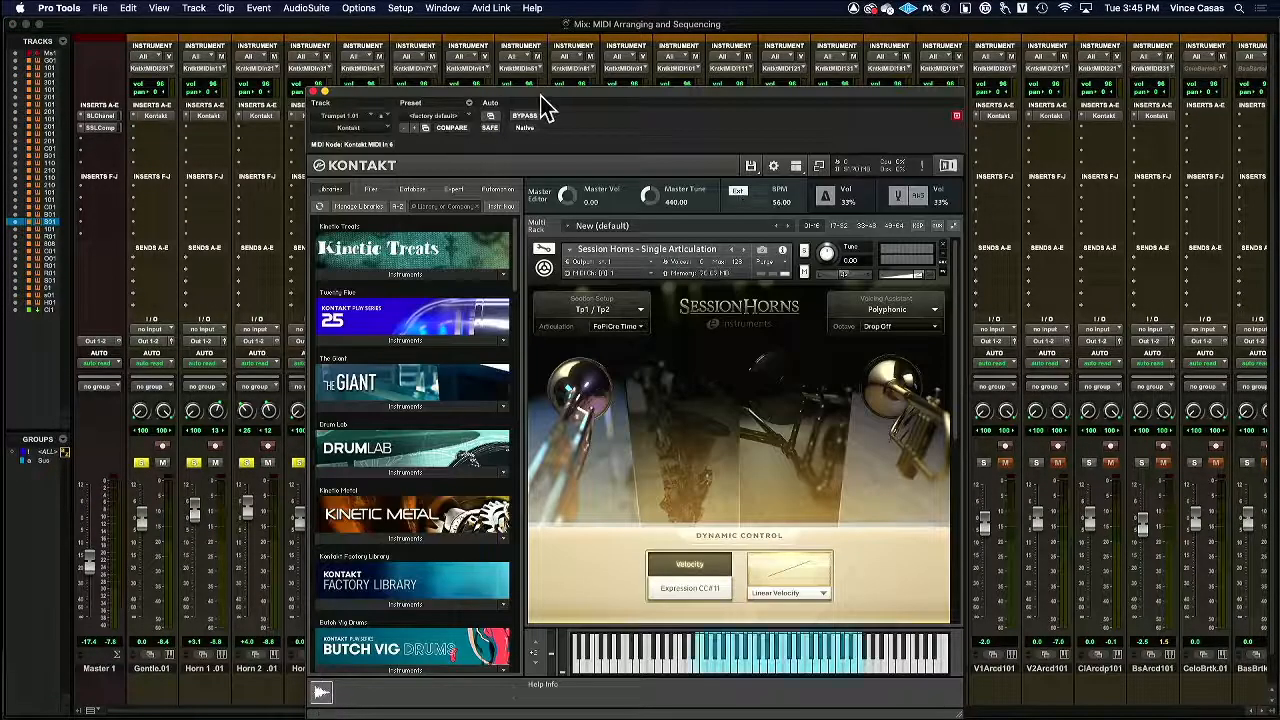
drag(545, 108, 533, 62)
scroll(495, 360, down, 10)
scroll(586, 394, down, 2)
scroll(588, 390, down, 1)
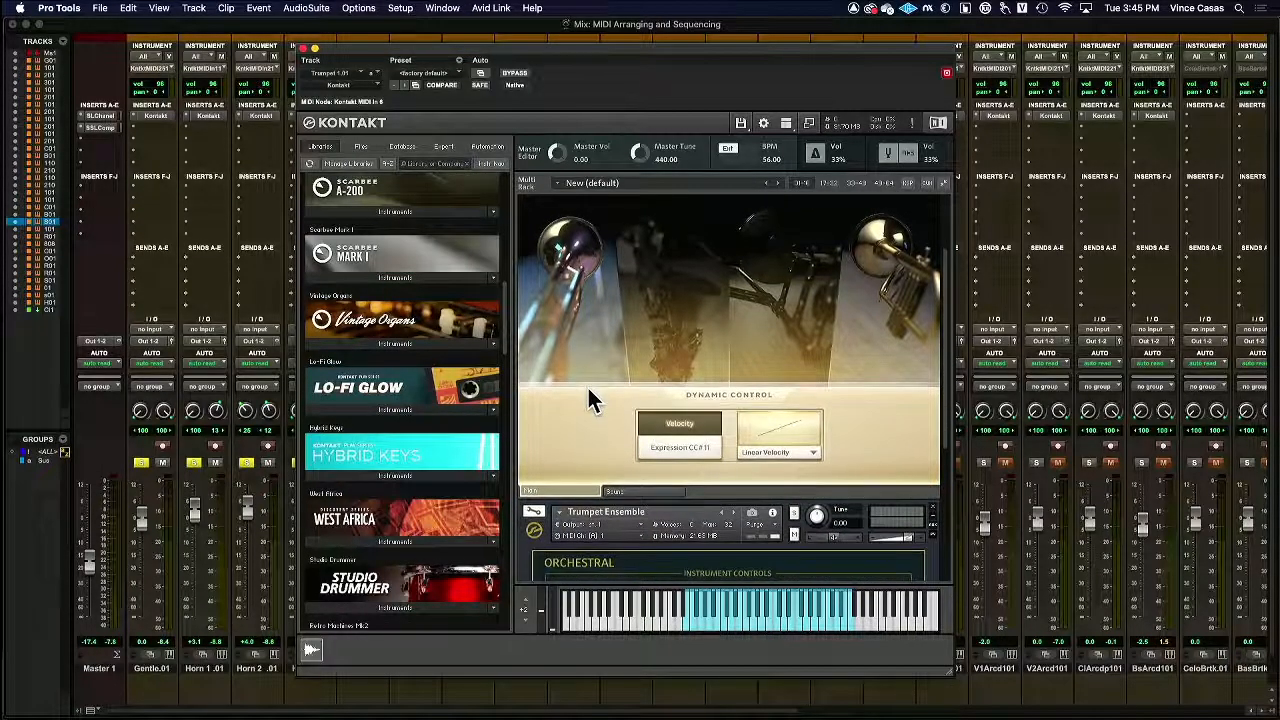
scroll(588, 390, up, 2)
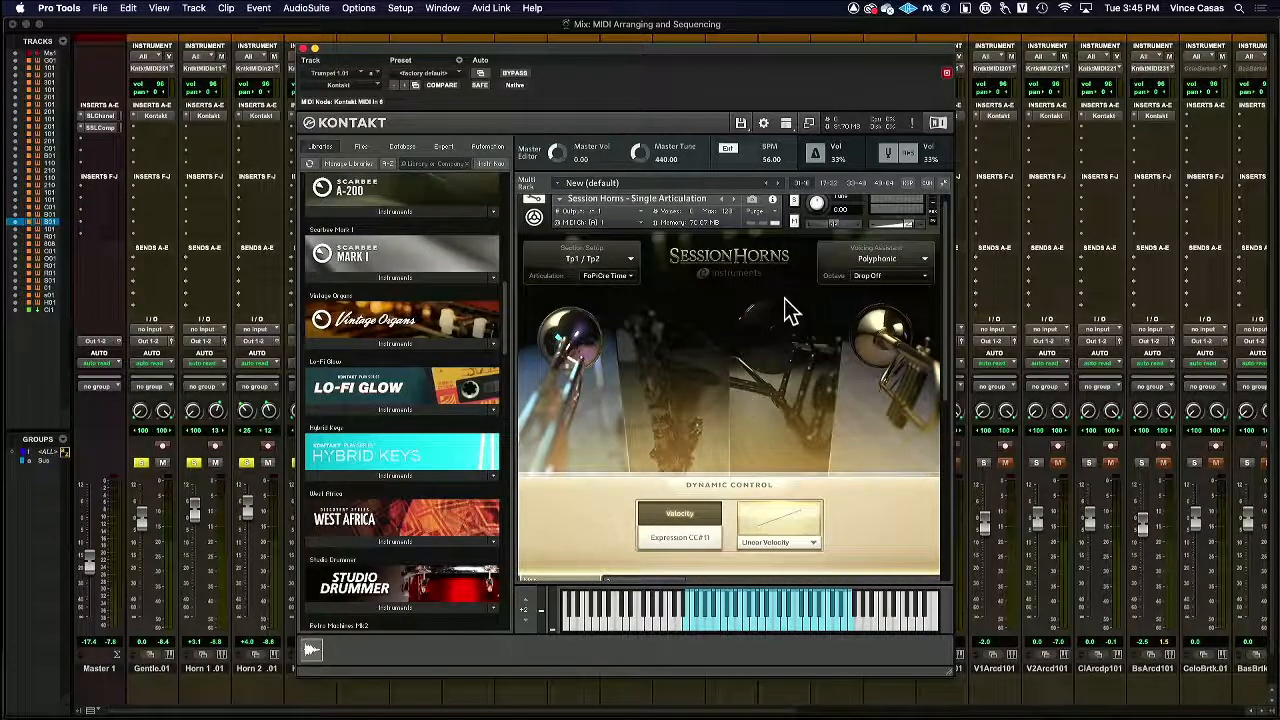
scroll(785, 310, up, 1)
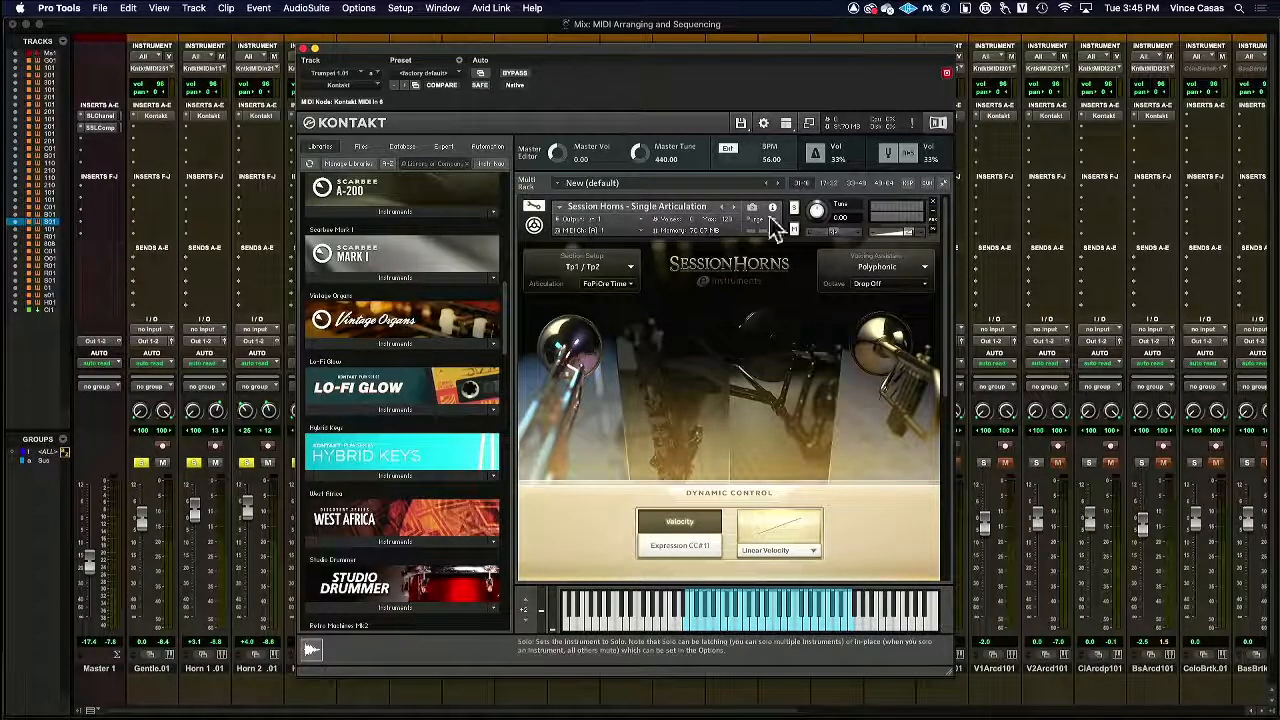
Inspect the Session Horns instrument's internal editing settings, then view its Sound page.
click(537, 208)
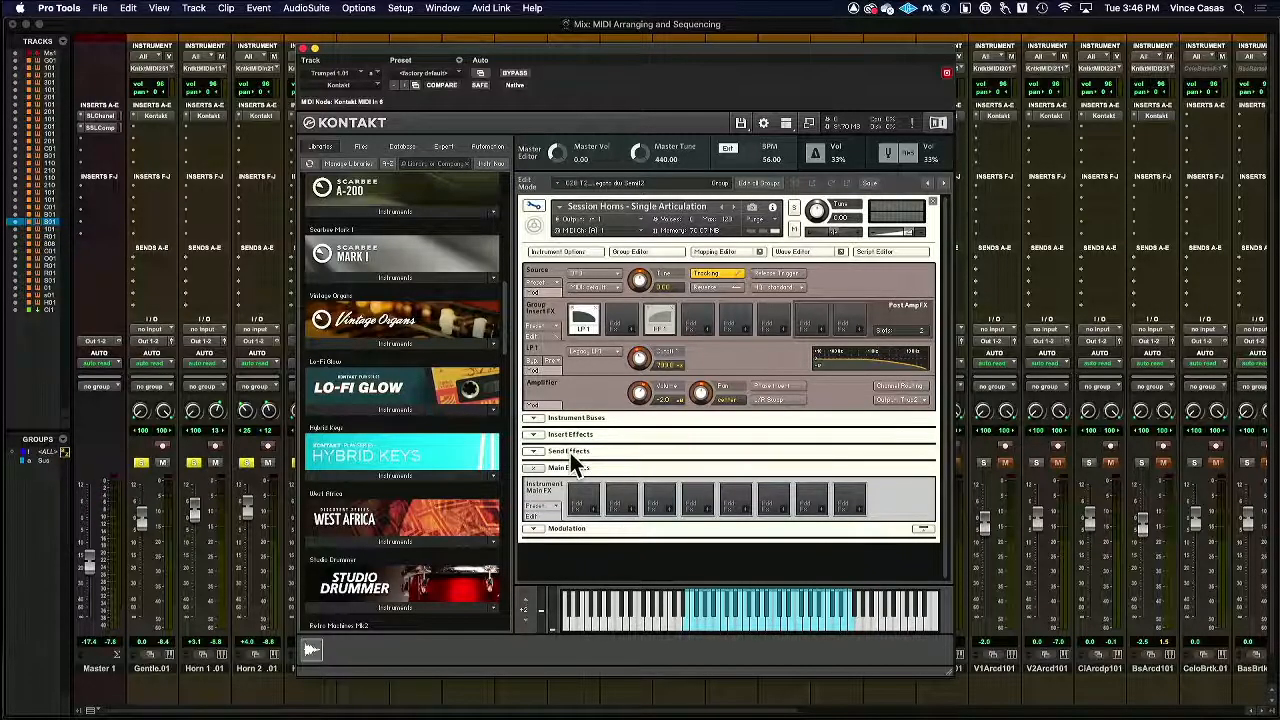
click(530, 210)
scroll(614, 400, down, 4)
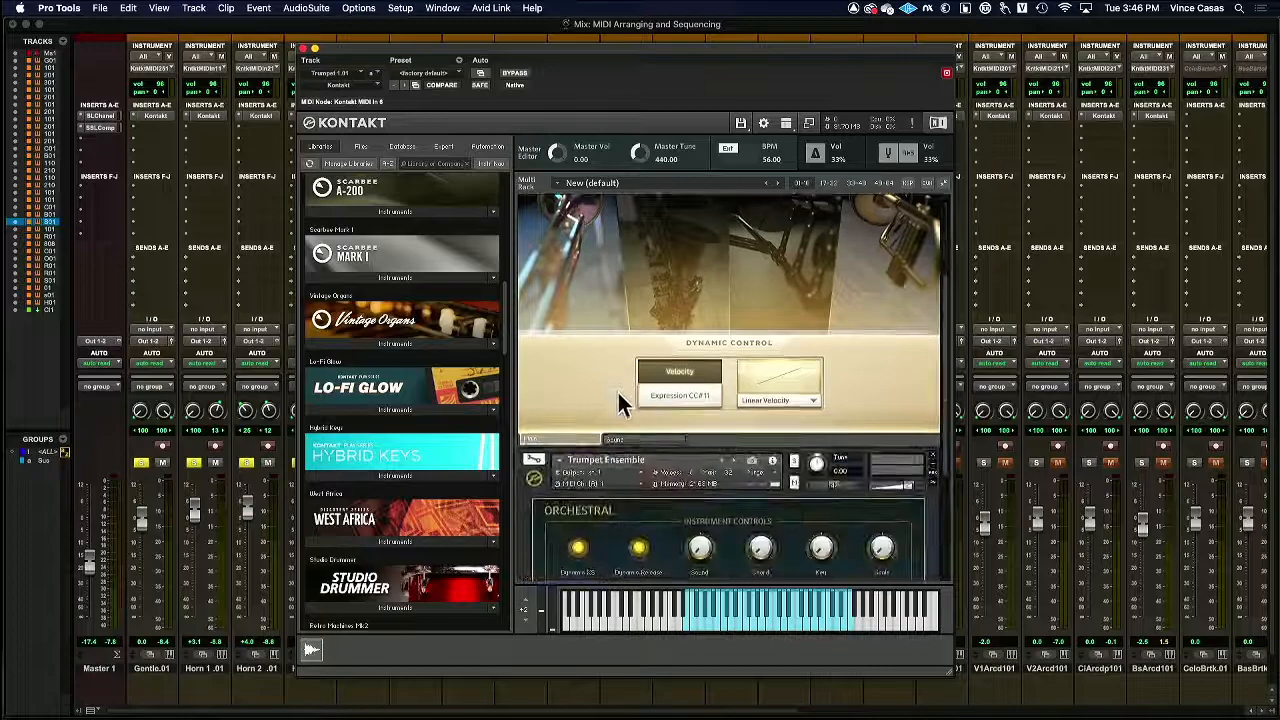
click(640, 441)
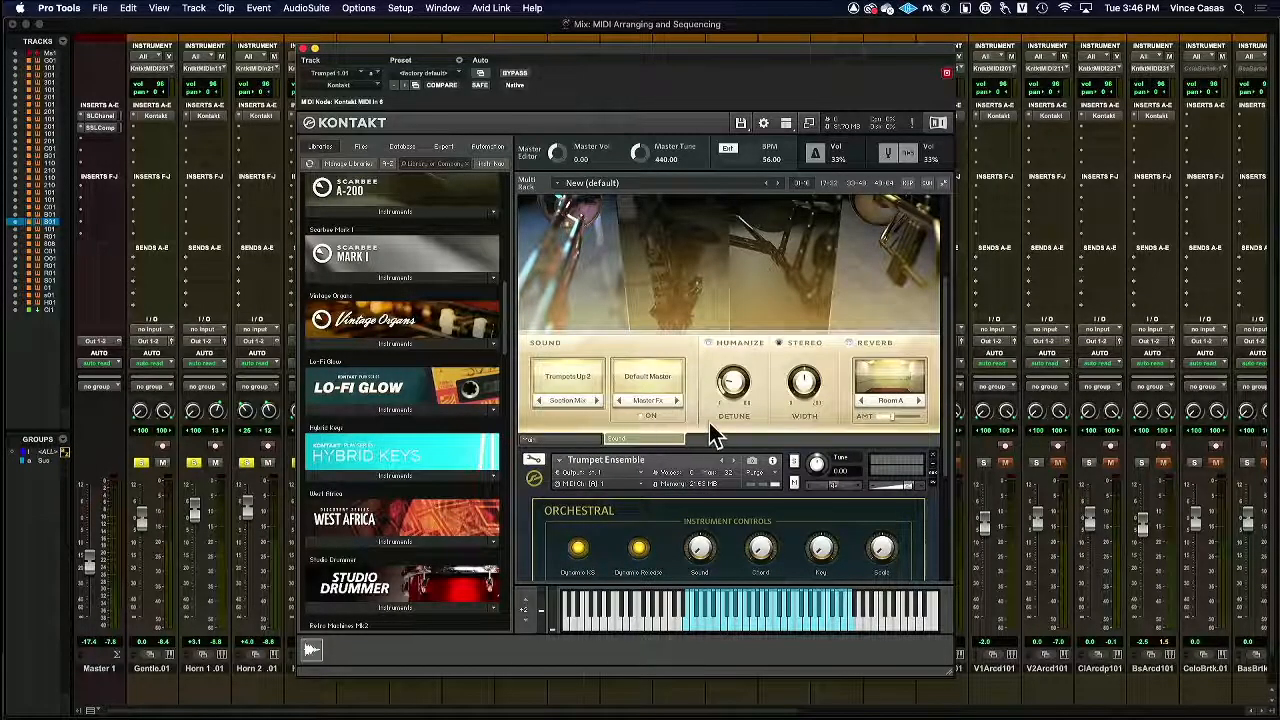
Set the Trumpet Ensemble's octave transpose to 1, then close Kontakt and return to the Edit window.
scroll(735, 426, down, 3)
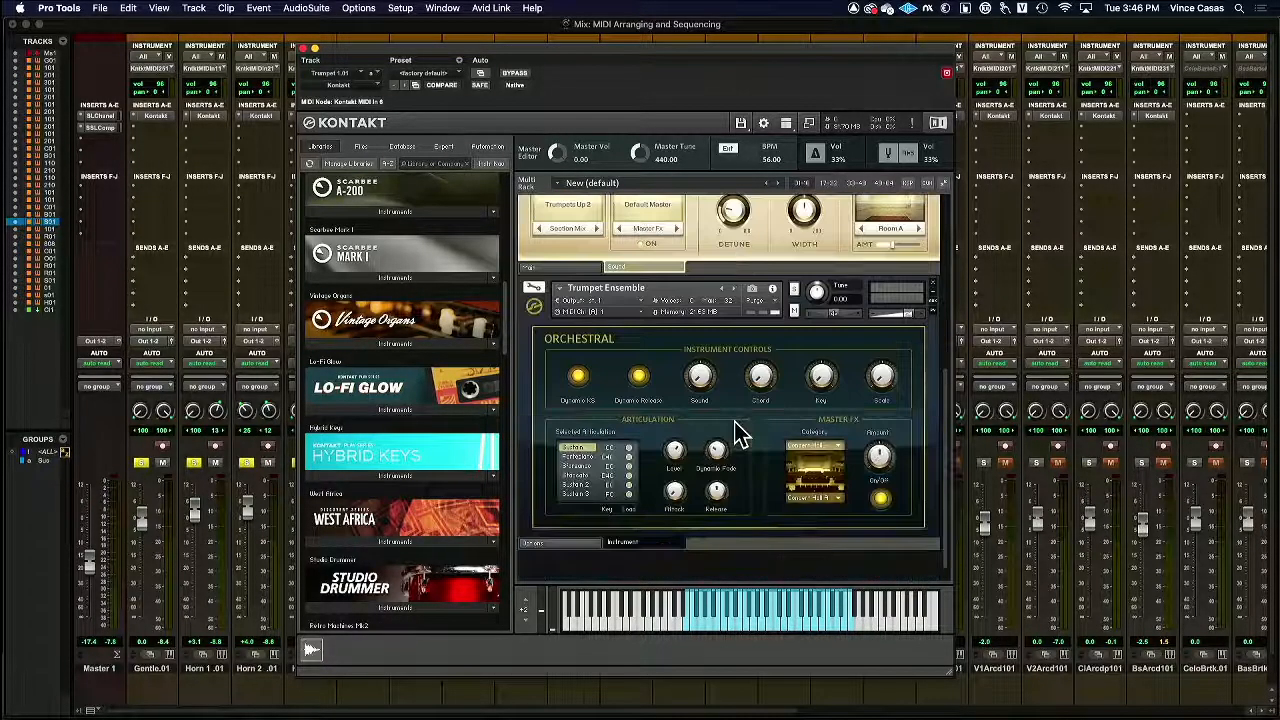
click(561, 524)
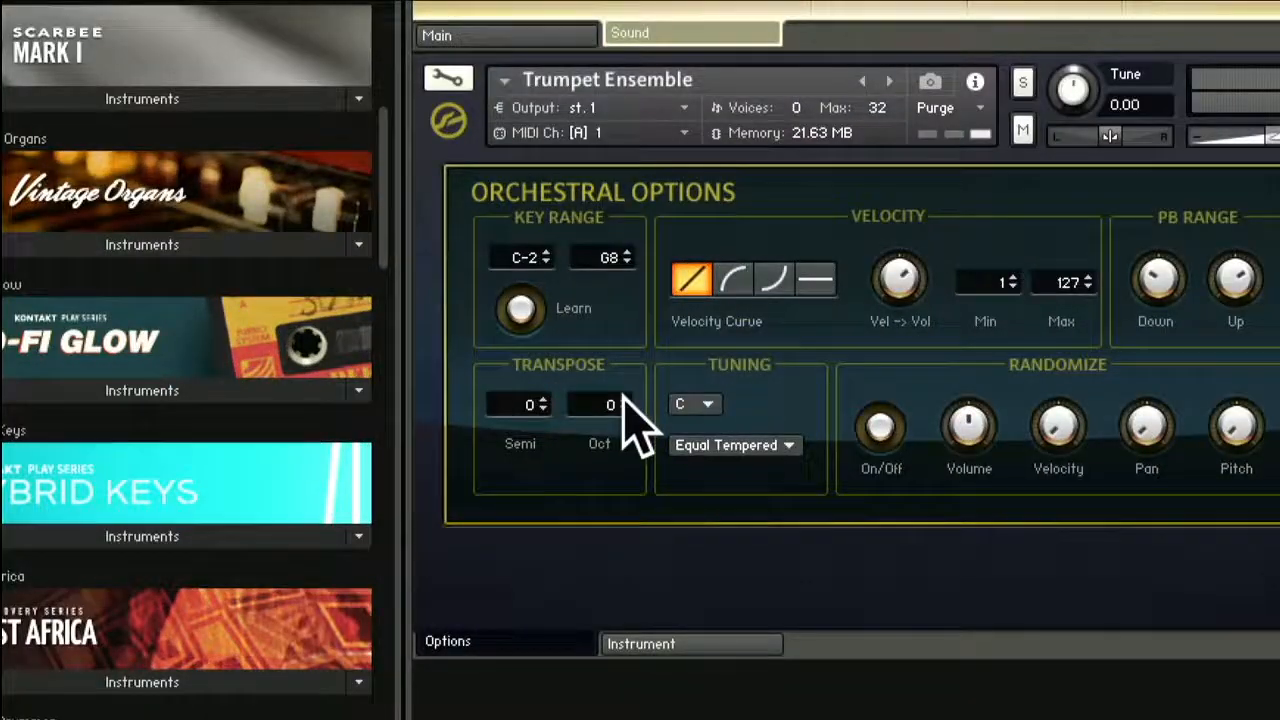
click(612, 414)
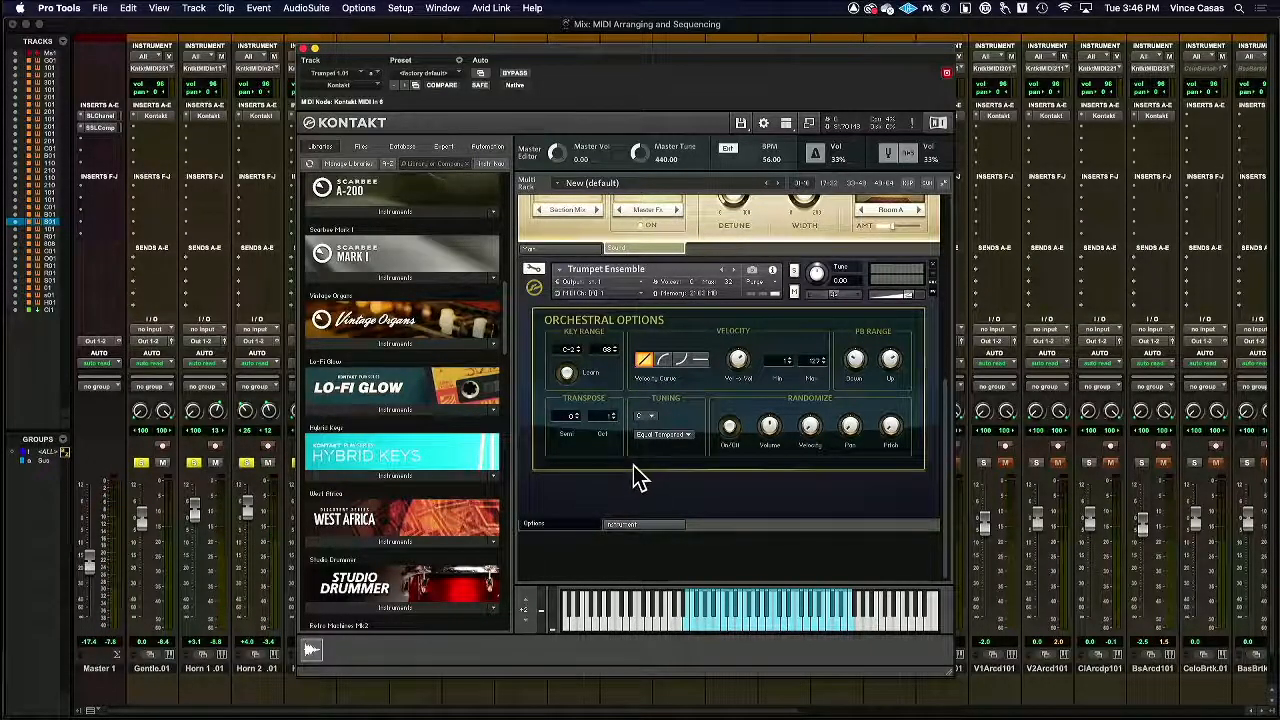
click(303, 48)
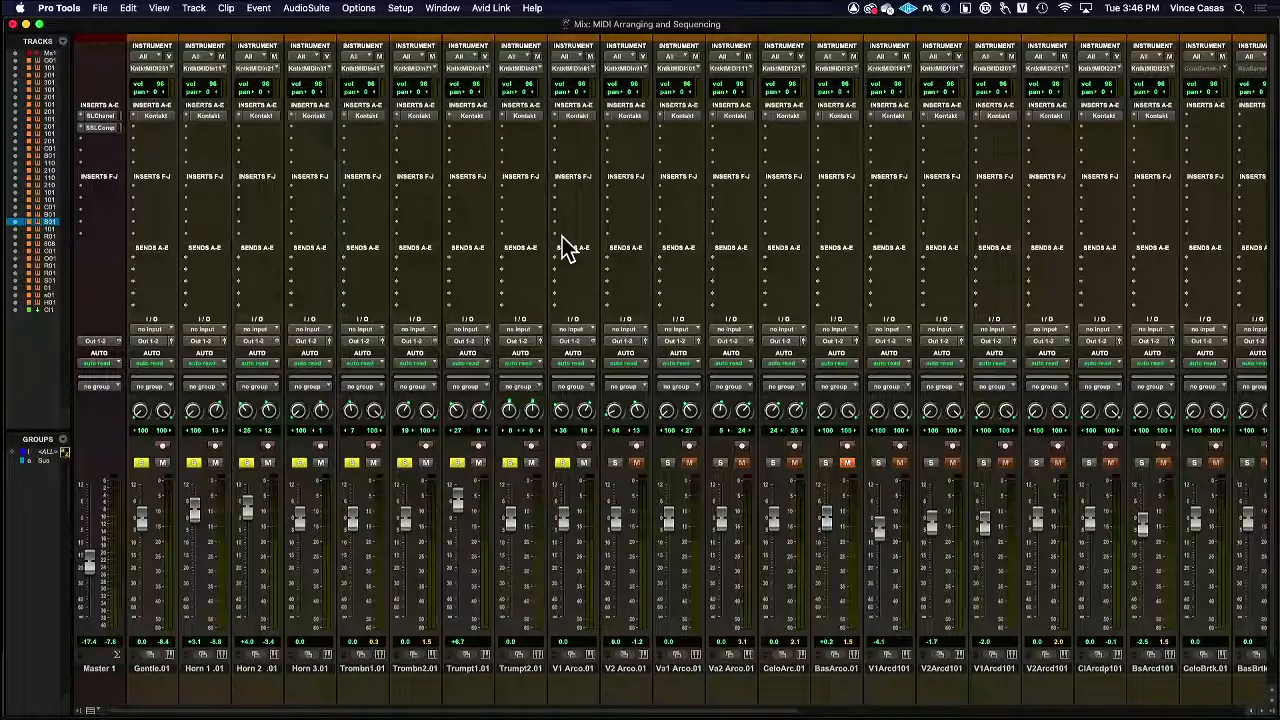
key(super+equal)
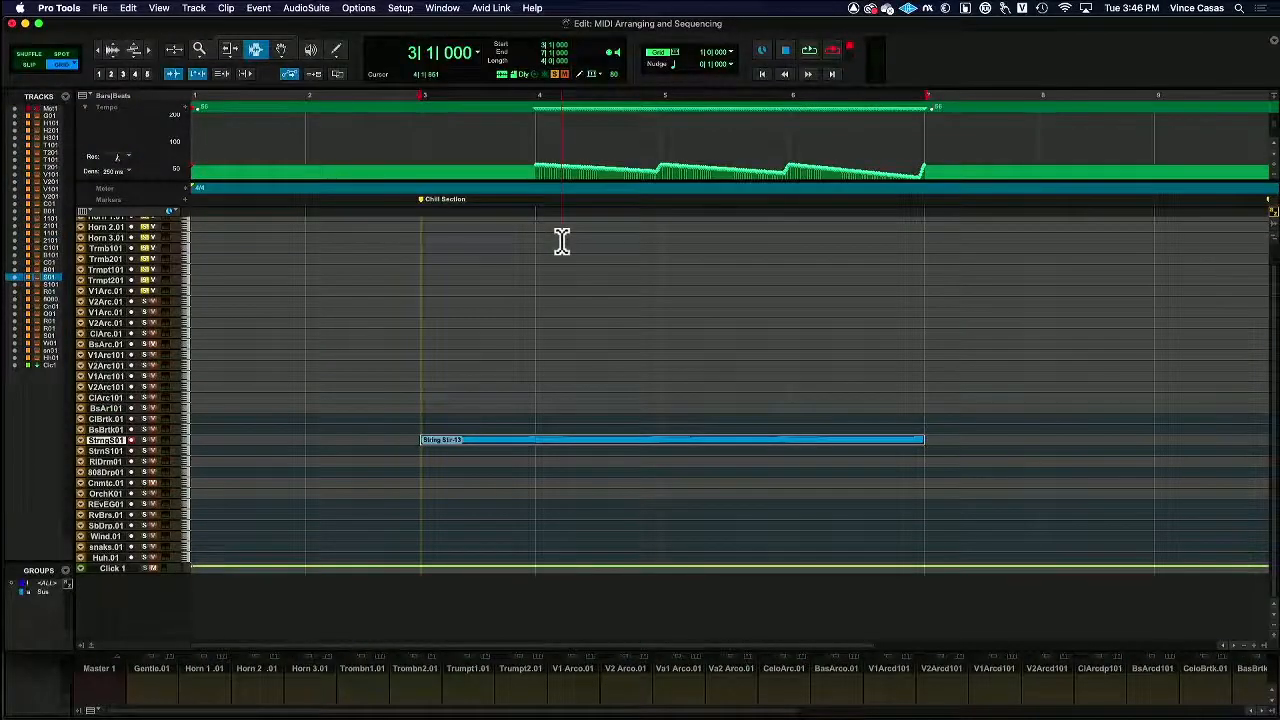